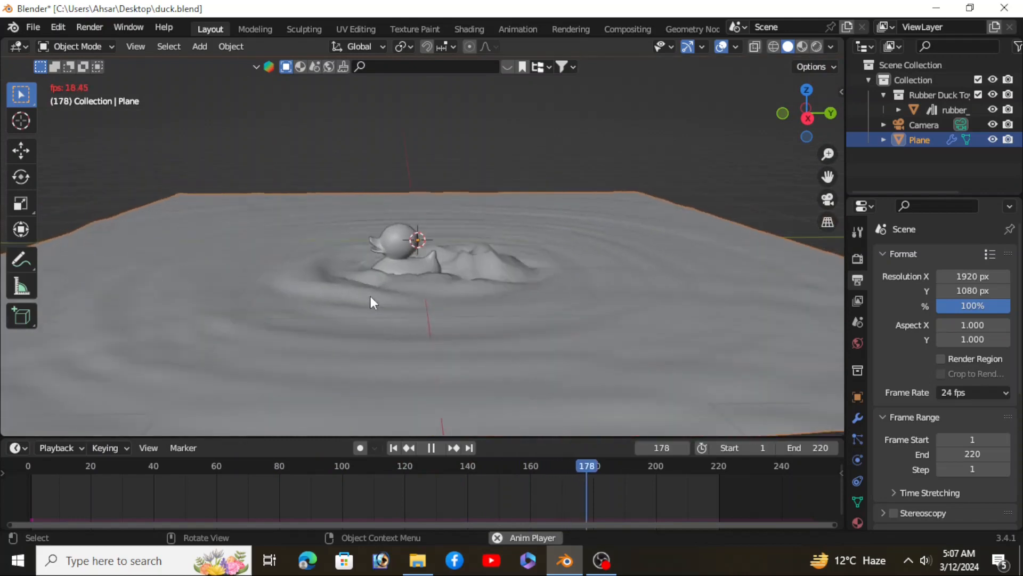
- Examine the finished rubber duck ripple animation and the water plane's material nodes
middle_drag(370, 295, 420, 294)
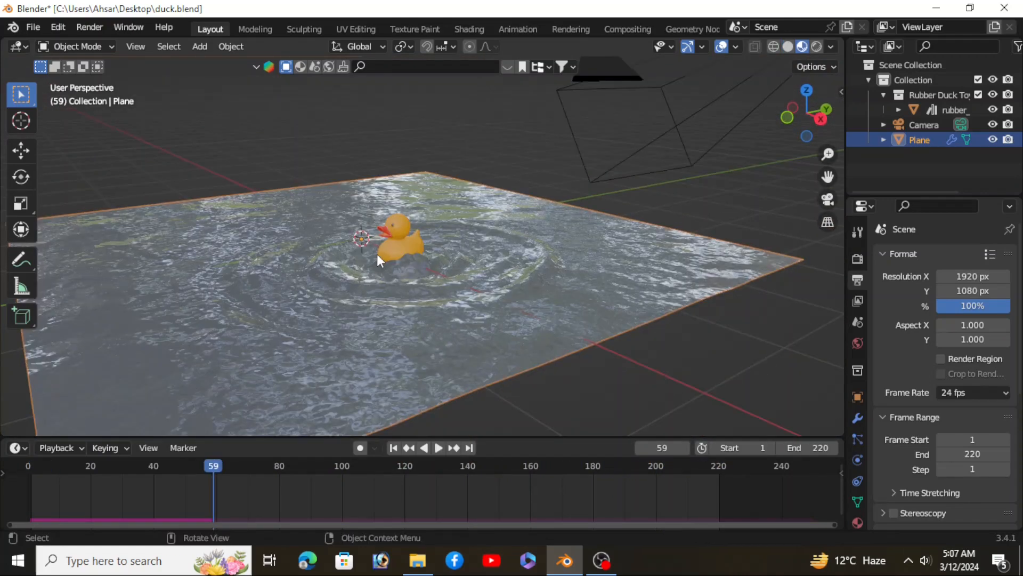
scroll(391, 269, up, 2)
scroll(417, 293, down, 2)
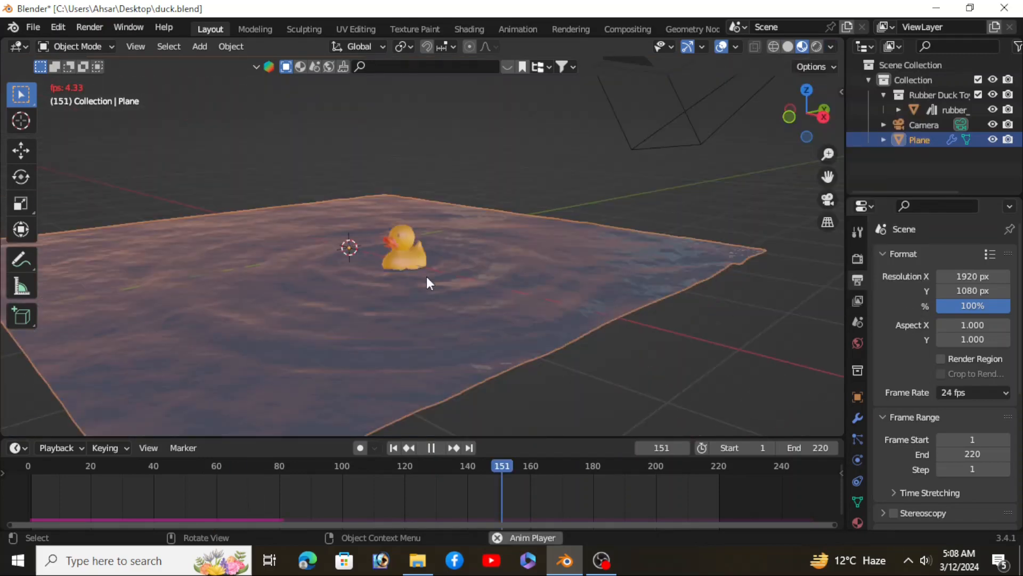
middle_drag(426, 277, 399, 296)
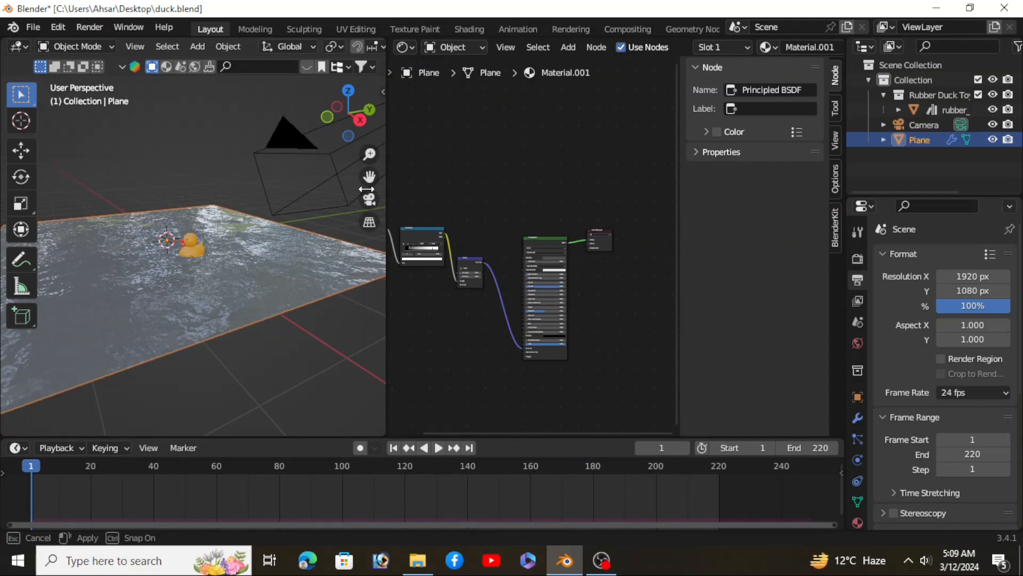
drag(367, 189, 373, 189)
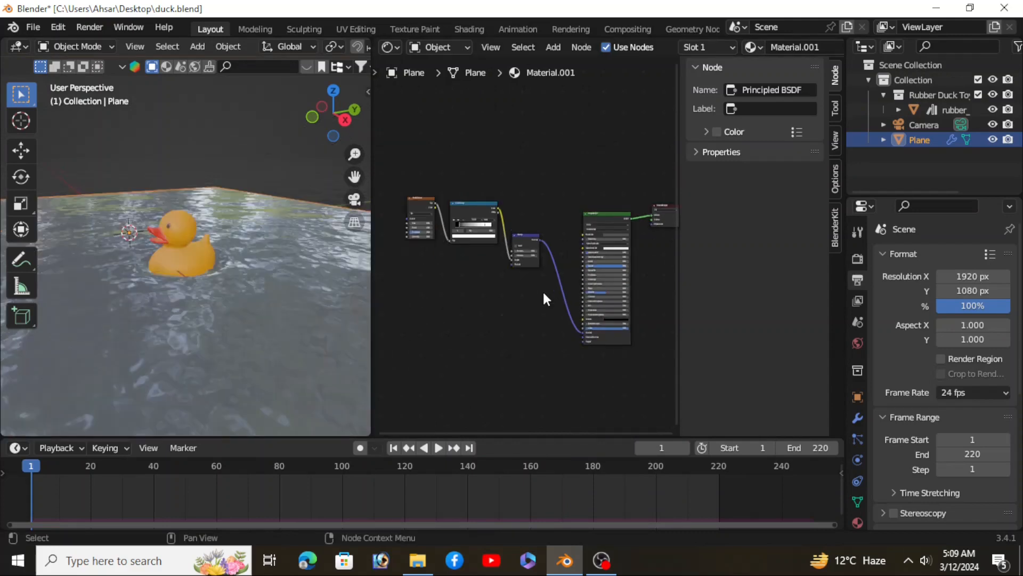
middle_drag(543, 290, 483, 267)
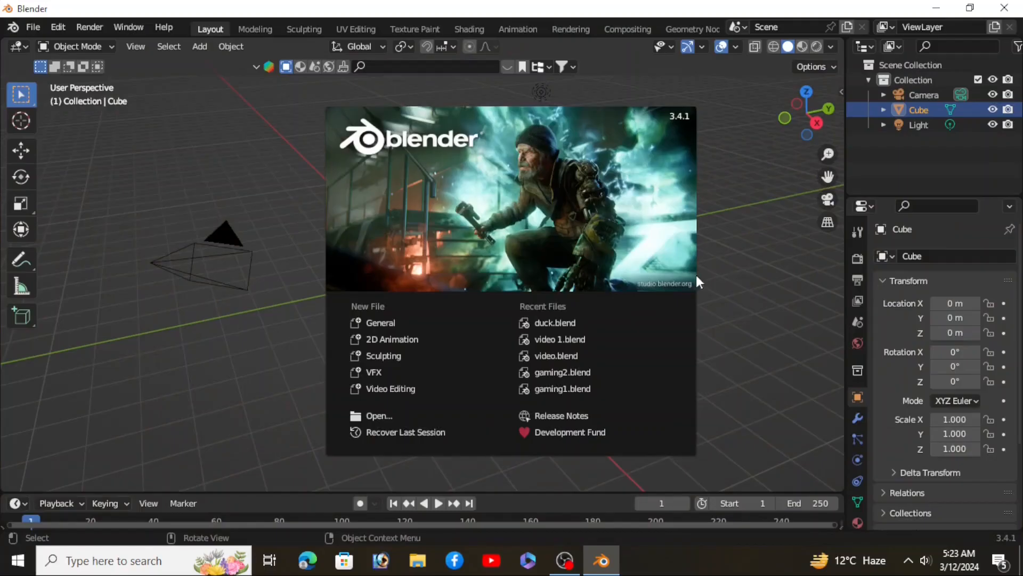
- Dismiss the splash screen and delete the default camera, cube and light from the scene
click(706, 272)
drag(599, 373, 179, 192)
key(Delete)
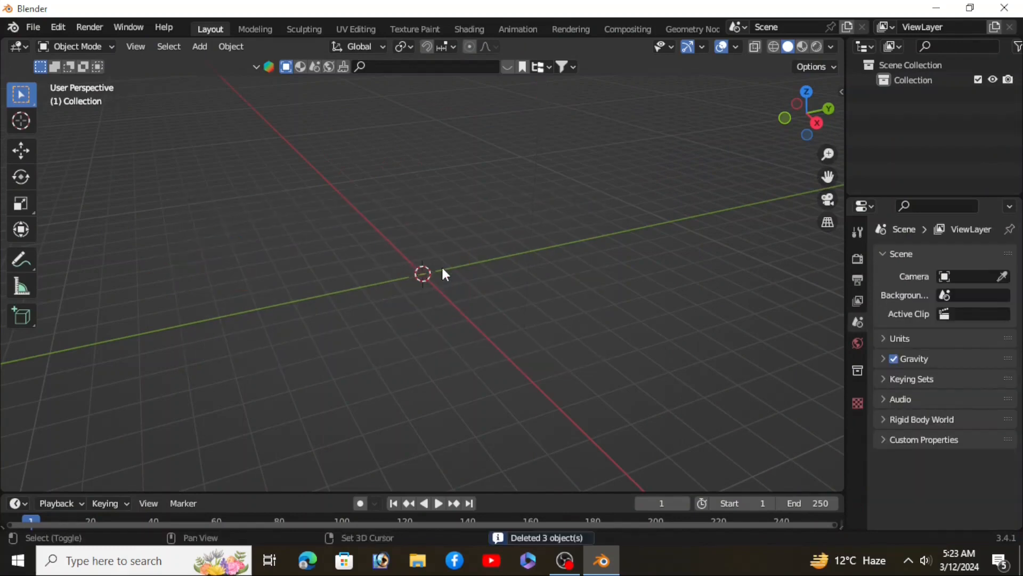
- Add a mesh plane at the origin and scale it up uniformly to about 3.66
key(shift+a)
mouse_move(392, 238)
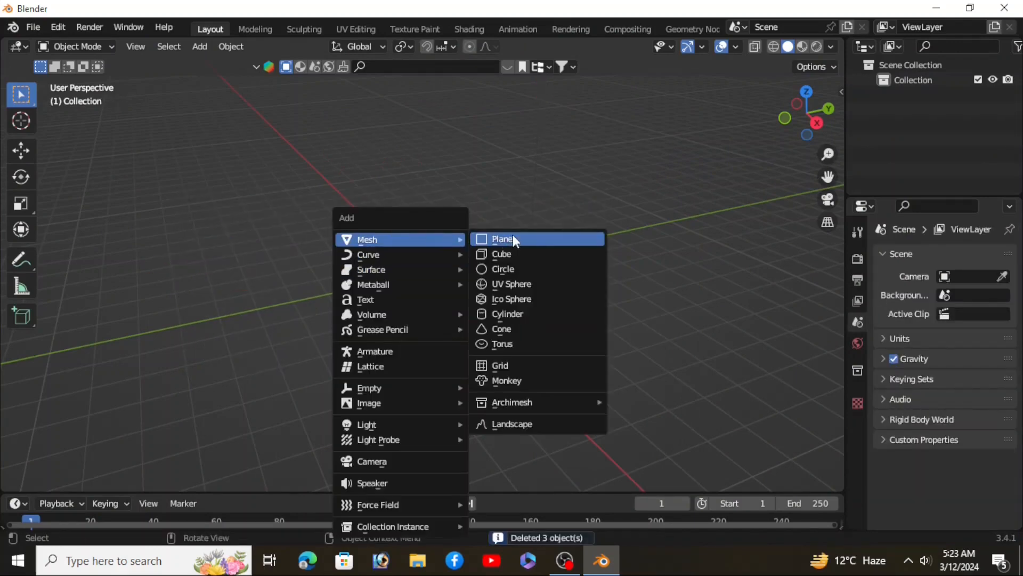
click(513, 237)
key(s)
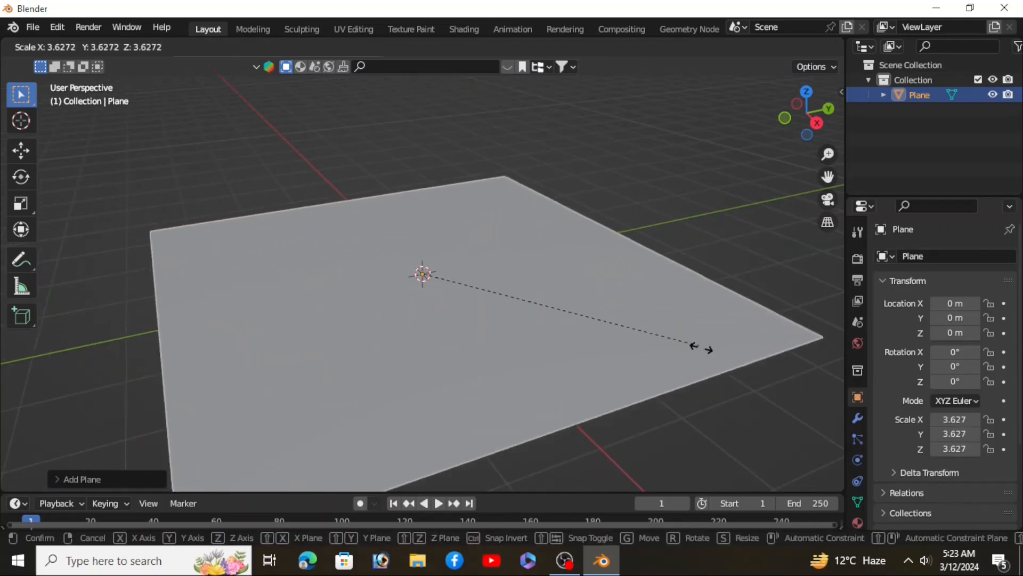
click(614, 285)
middle_drag(582, 294, 521, 295)
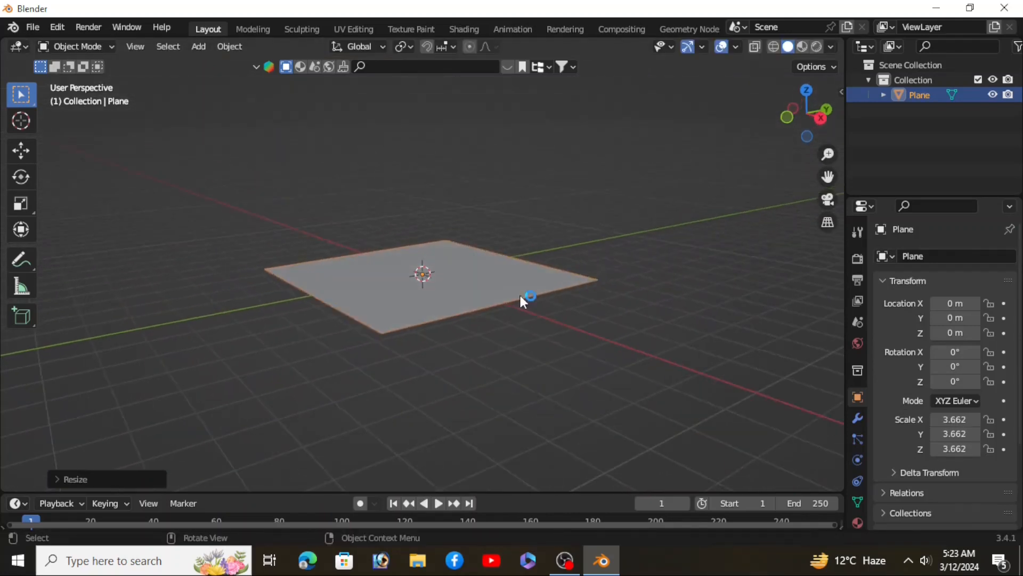
scroll(469, 296, up, 4)
middle_drag(417, 301, 473, 307)
scroll(472, 308, down, 3)
middle_drag(453, 352, 494, 341)
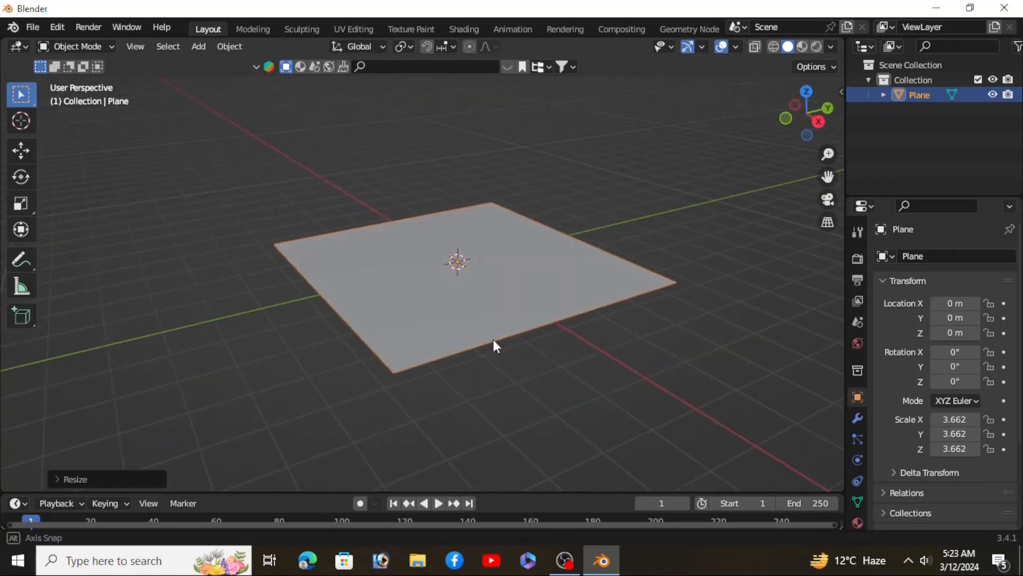
- Subdivide the plane with 100 cuts in Edit Mode and return to Object Mode
click(98, 50)
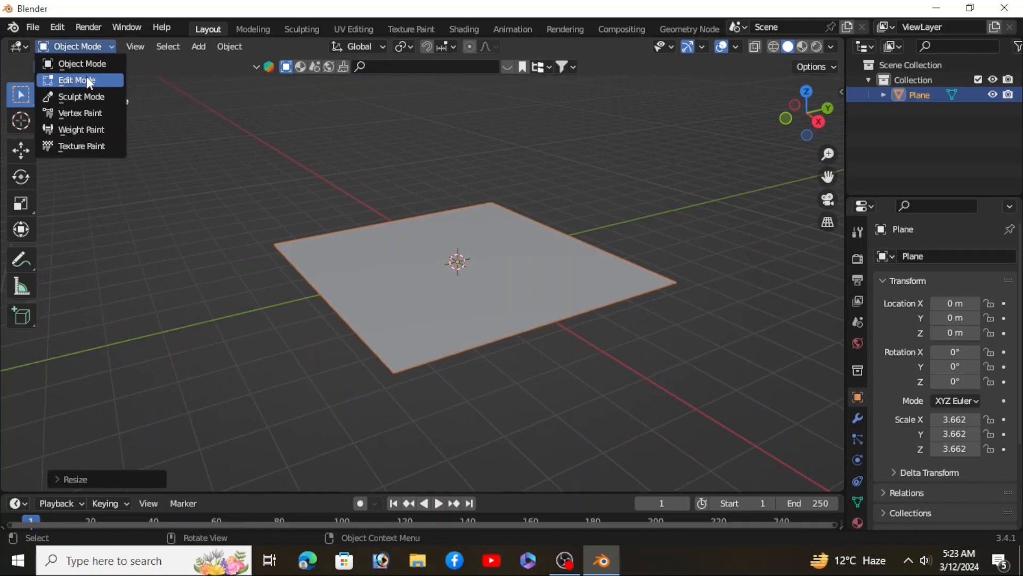
click(87, 76)
right_click(419, 258)
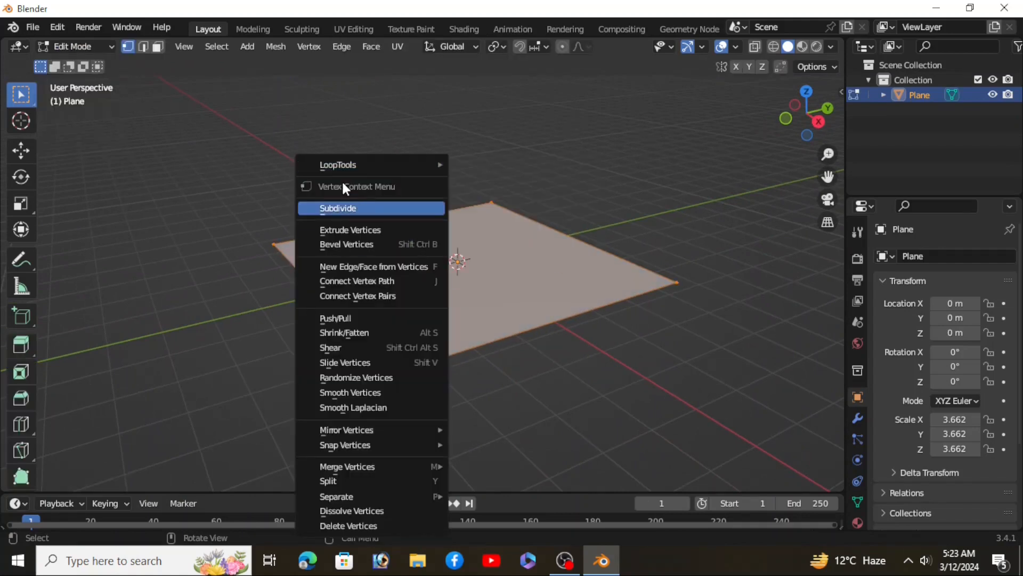
click(370, 209)
click(107, 479)
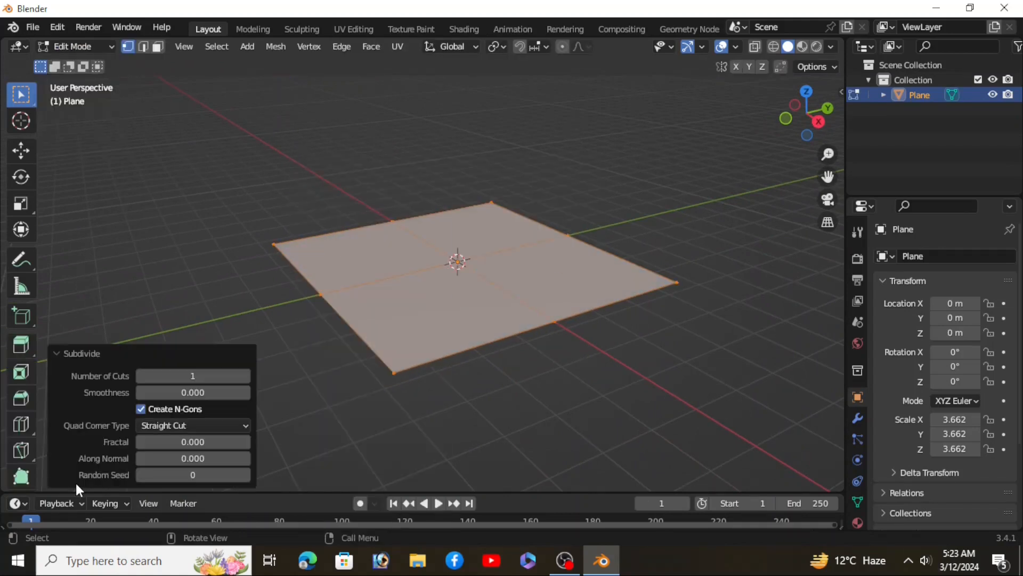
click(226, 375)
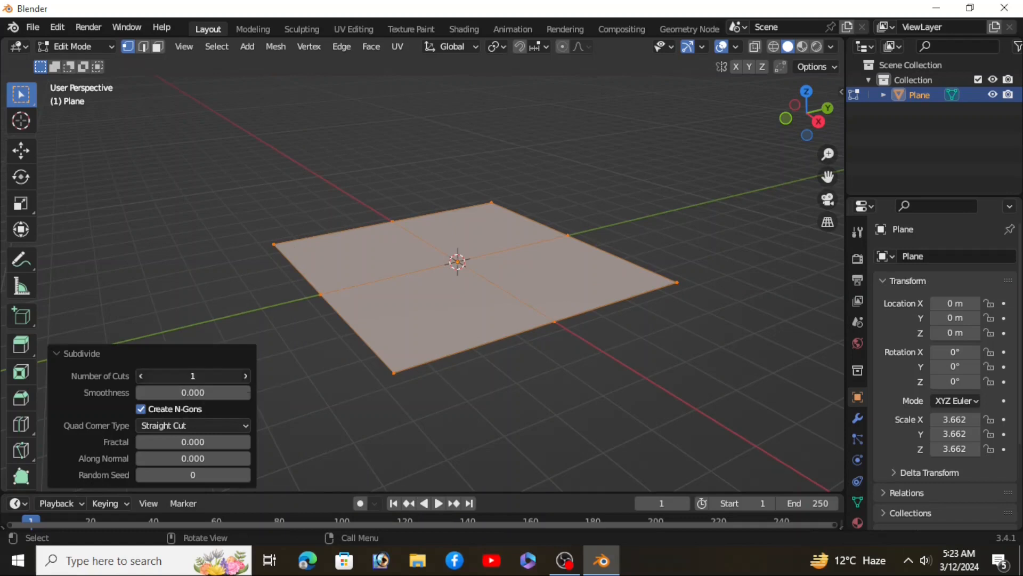
text(100)
key(Return)
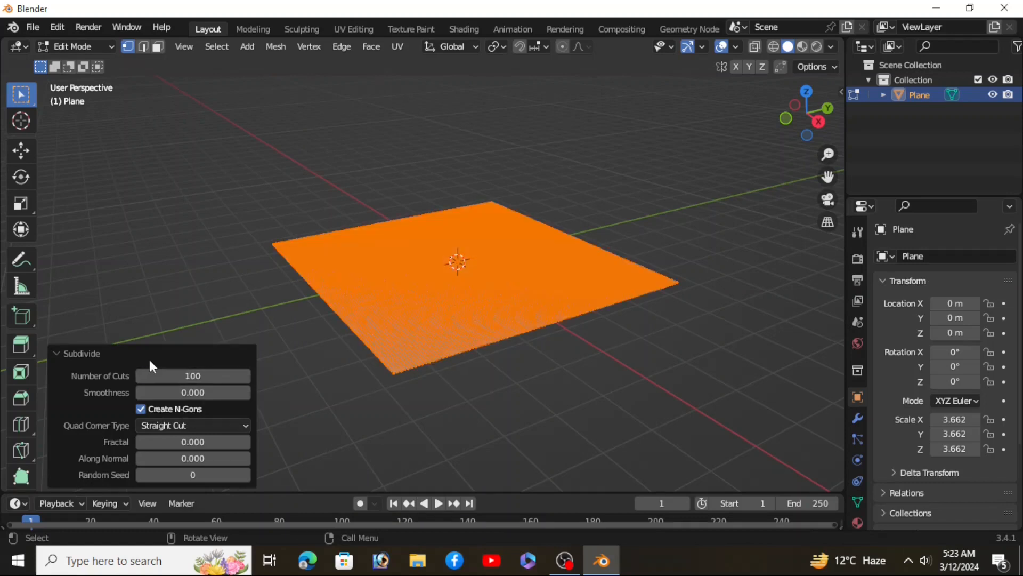
click(131, 354)
click(92, 47)
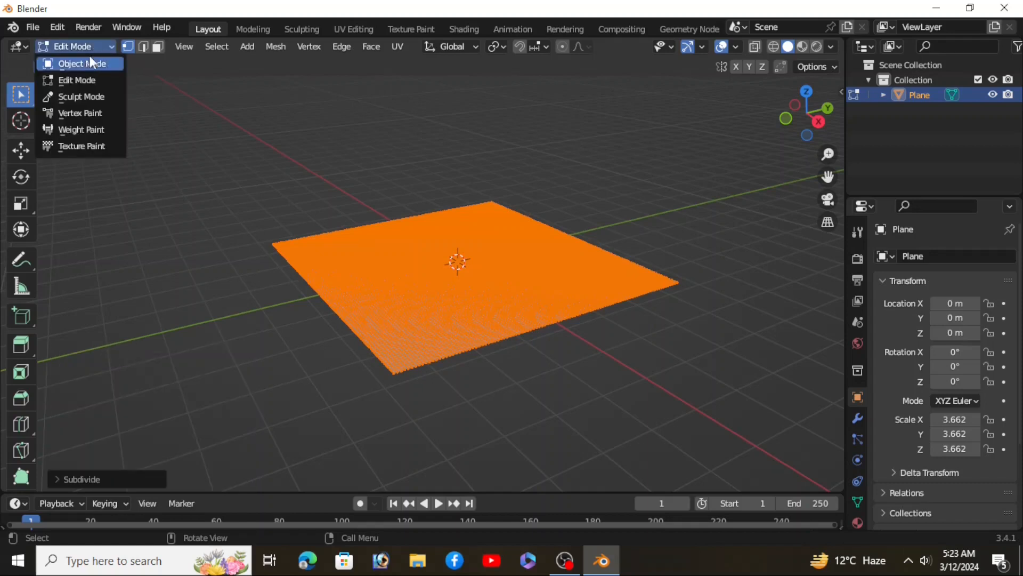
click(83, 61)
- Search the BlenderKit asset library for "duck", import the free orange rubber duck model and close the asset bar
scroll(471, 290, up, 3)
scroll(480, 288, down, 2)
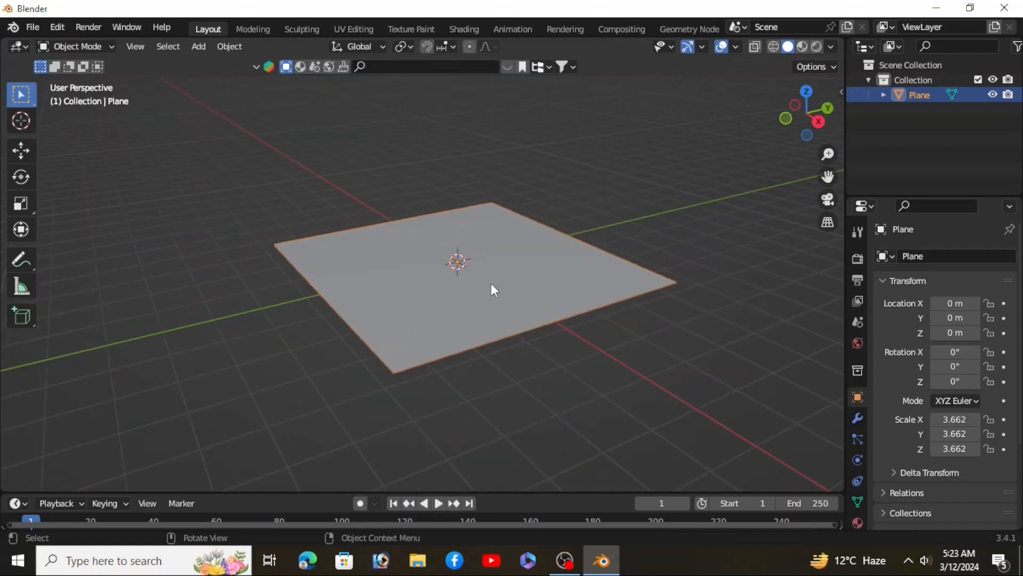
mouse_move(491, 288)
middle_down()
mouse_move(503, 293)
mouse_move(478, 290)
middle_up()
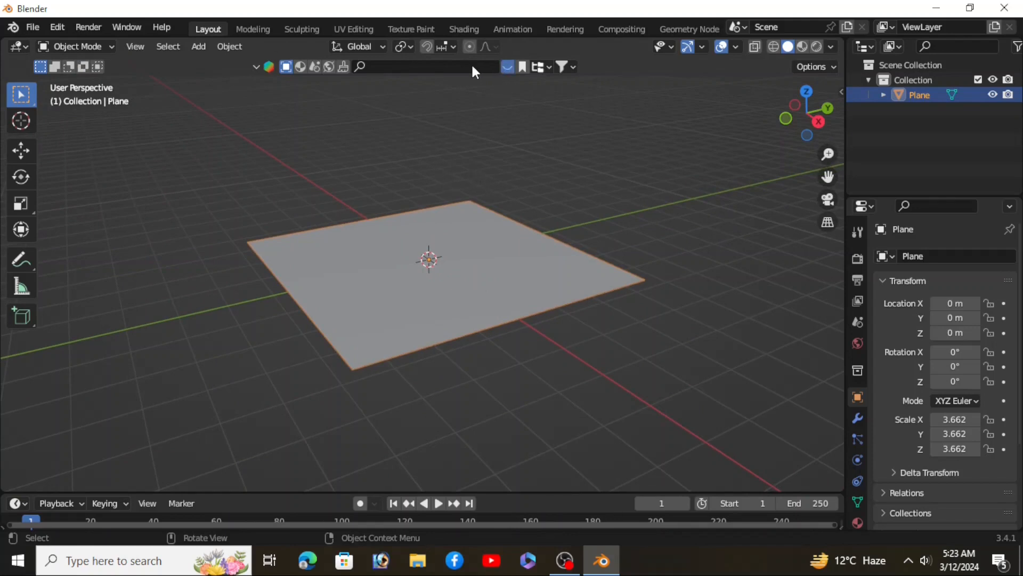
click(508, 67)
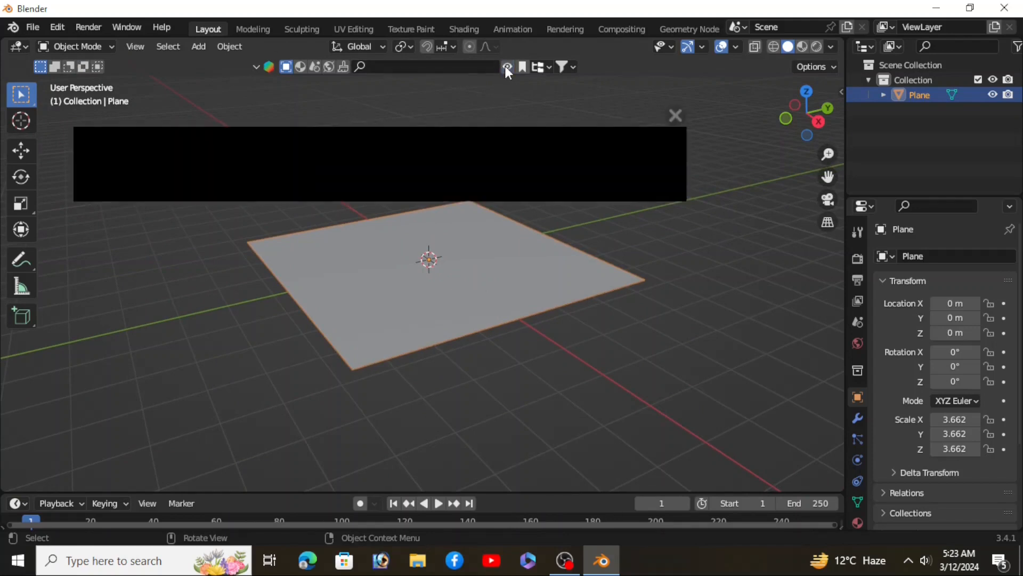
click(473, 66)
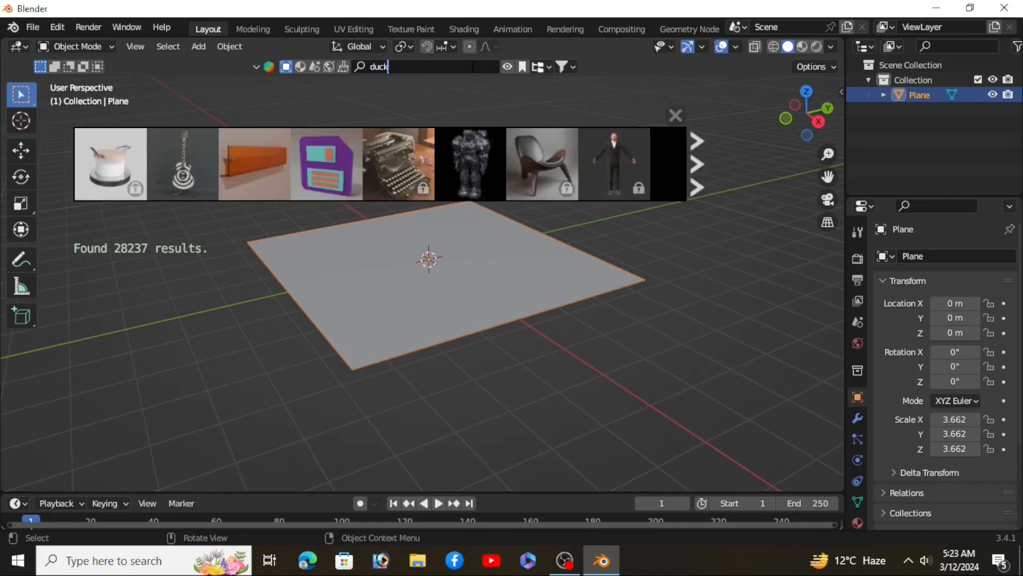
text(duck)
key(Return)
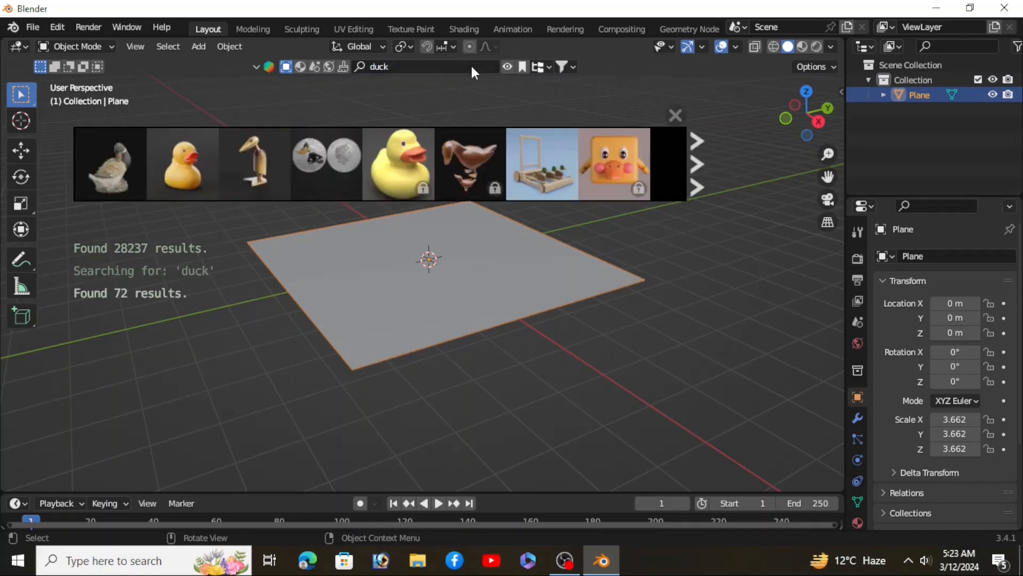
click(182, 163)
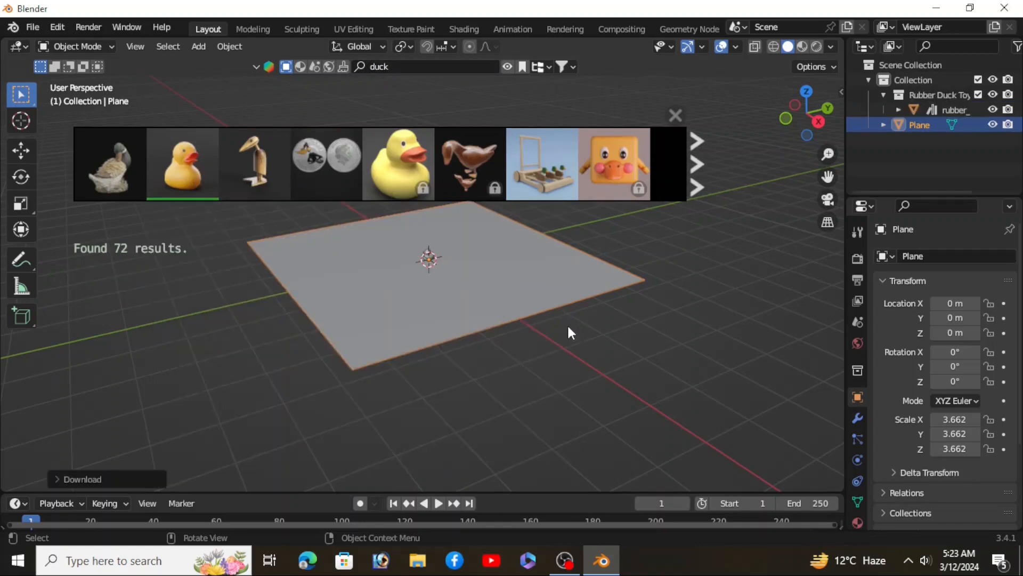
click(675, 115)
- Give the plane Dynamic Paint physics as a canvas and set its surface type to Waves
scroll(425, 282, up, 4)
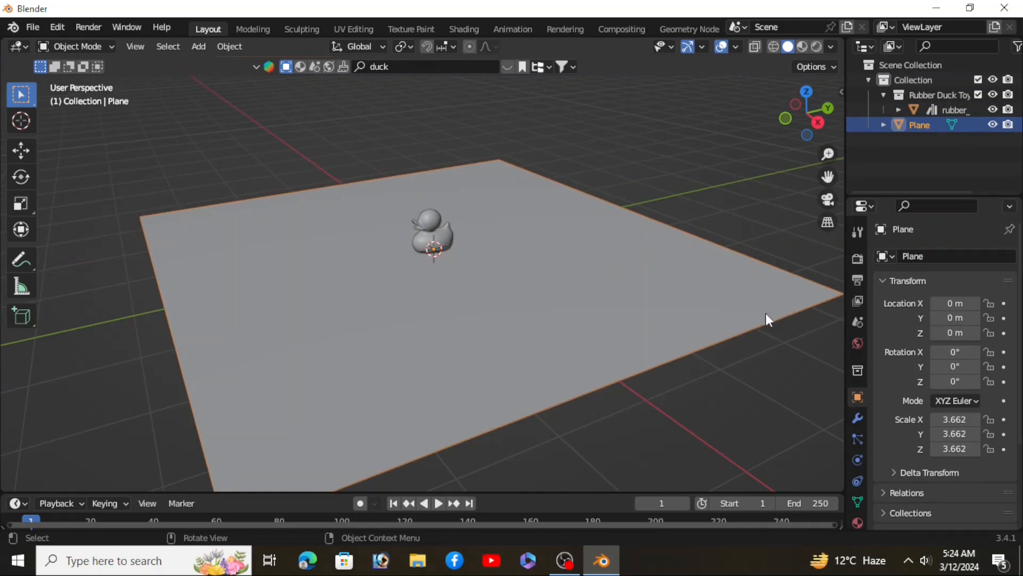
click(857, 480)
click(855, 458)
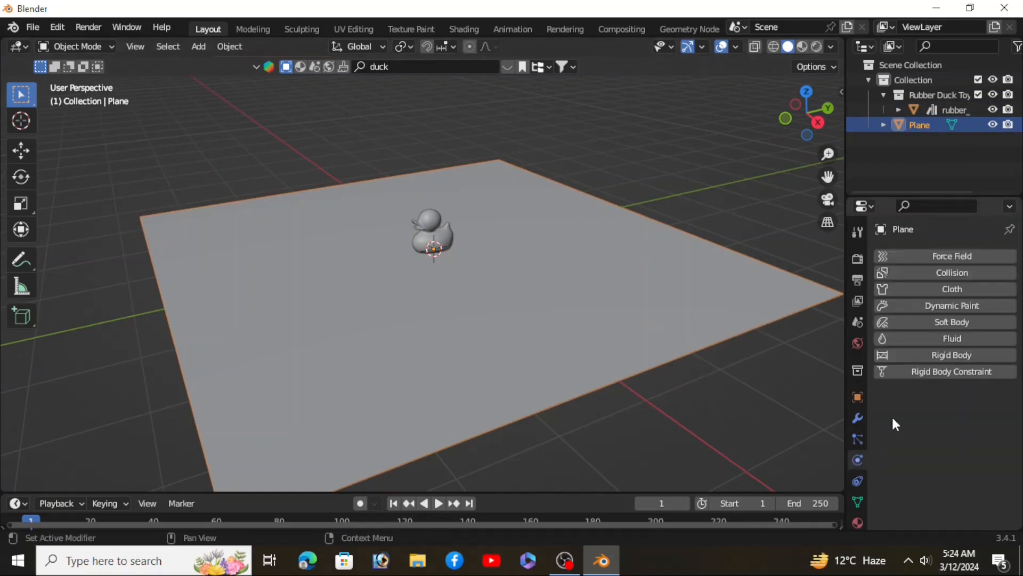
click(953, 309)
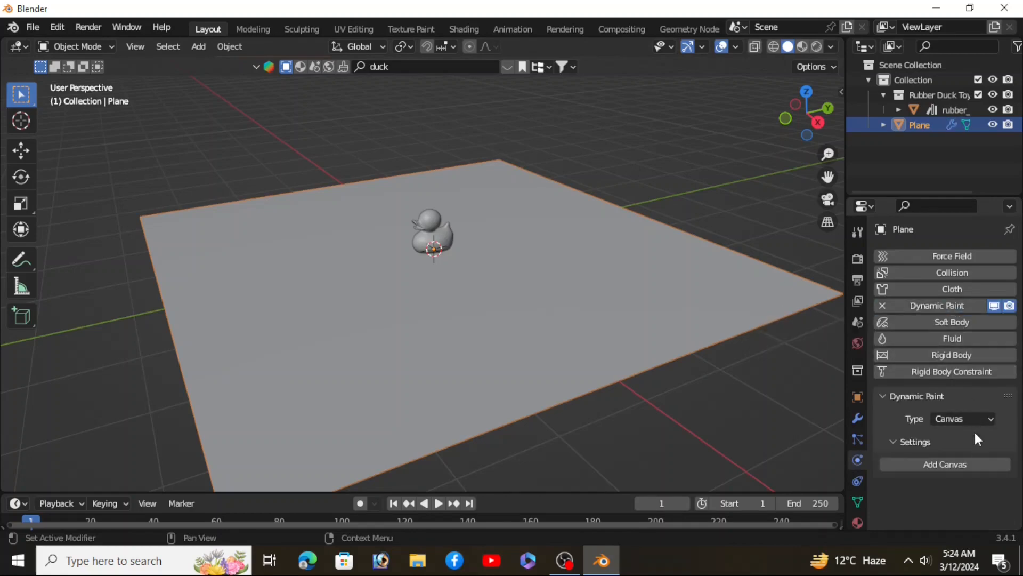
click(970, 462)
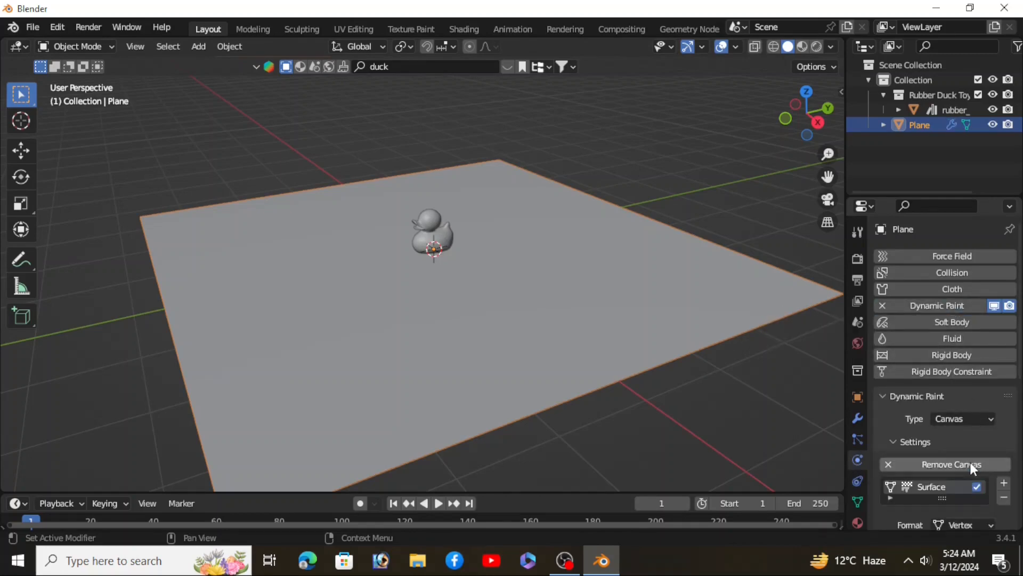
scroll(958, 475, down, 4)
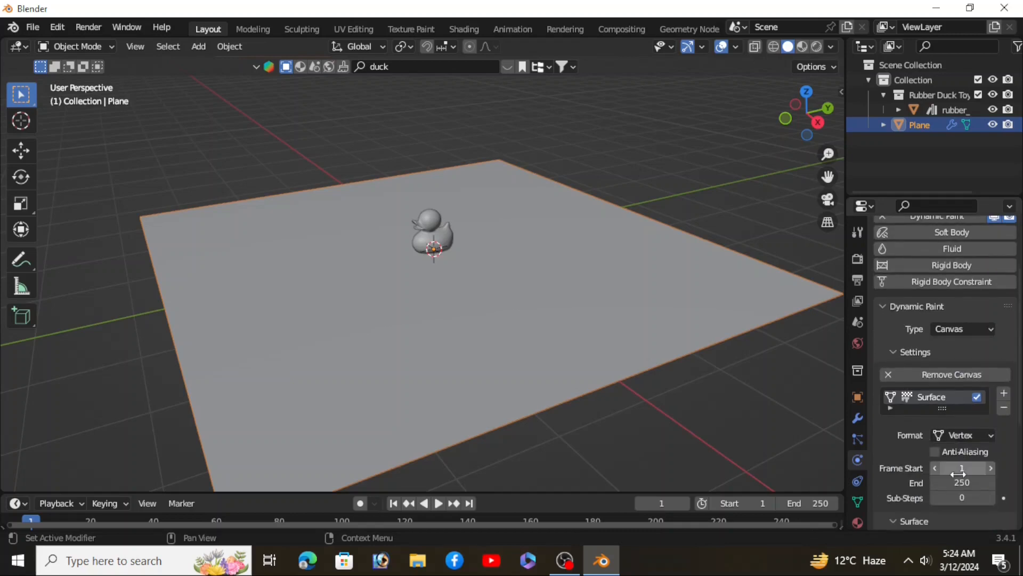
scroll(971, 427, down, 5)
click(970, 426)
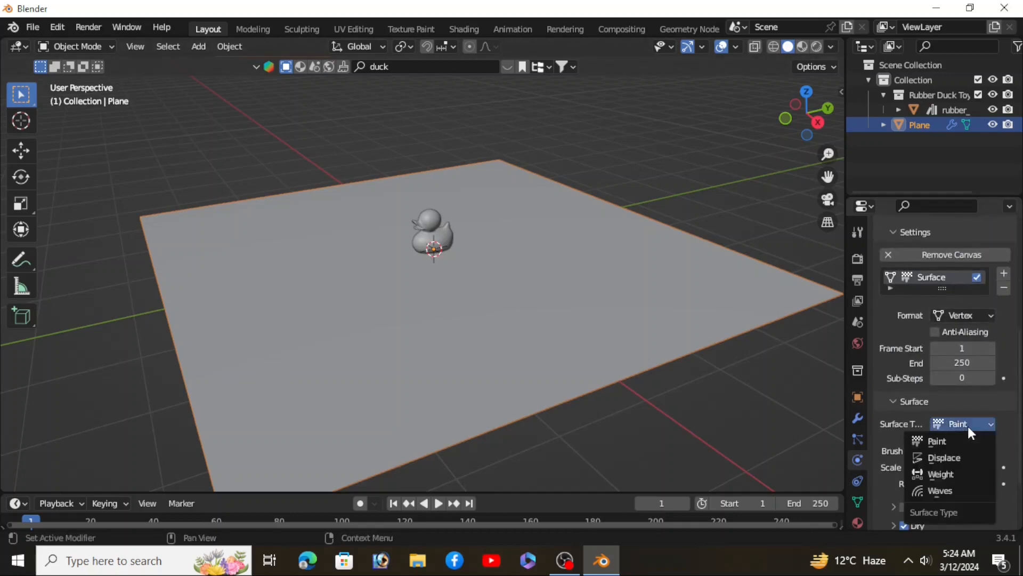
click(955, 489)
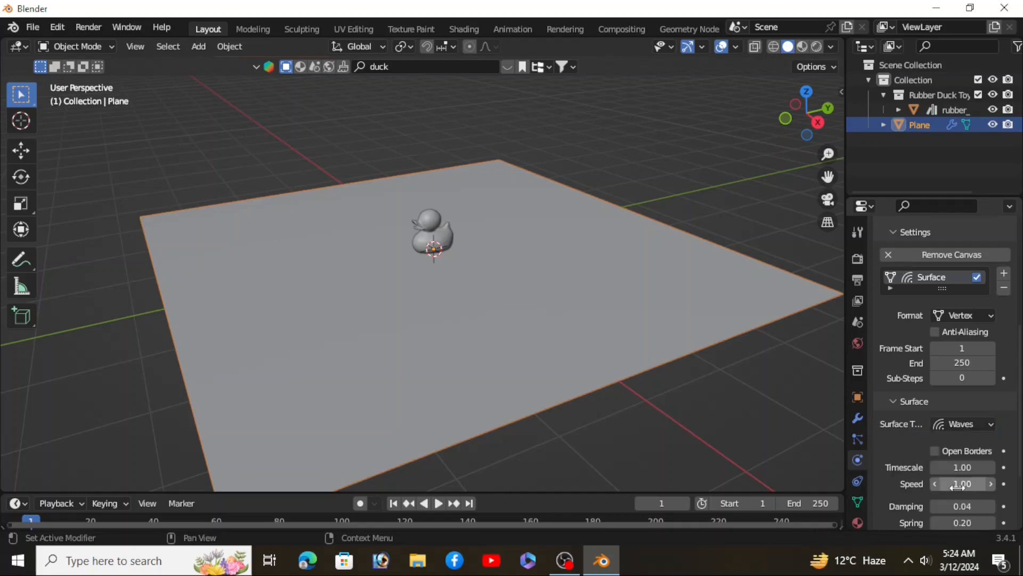
- Give the rubber duck Dynamic Paint physics, set its type to Brush and add the brush
click(431, 222)
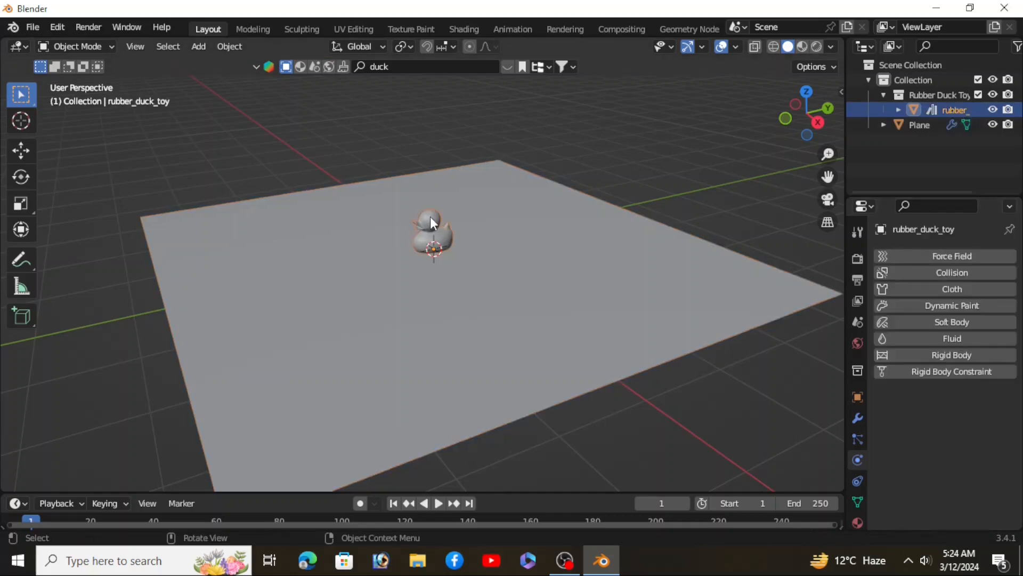
scroll(430, 219, up, 3)
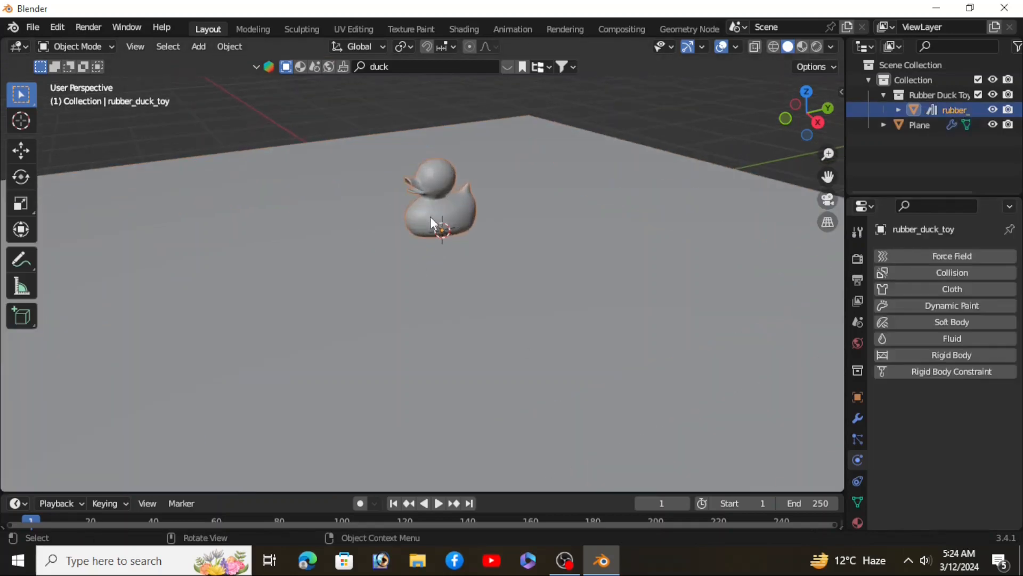
click(962, 305)
click(960, 418)
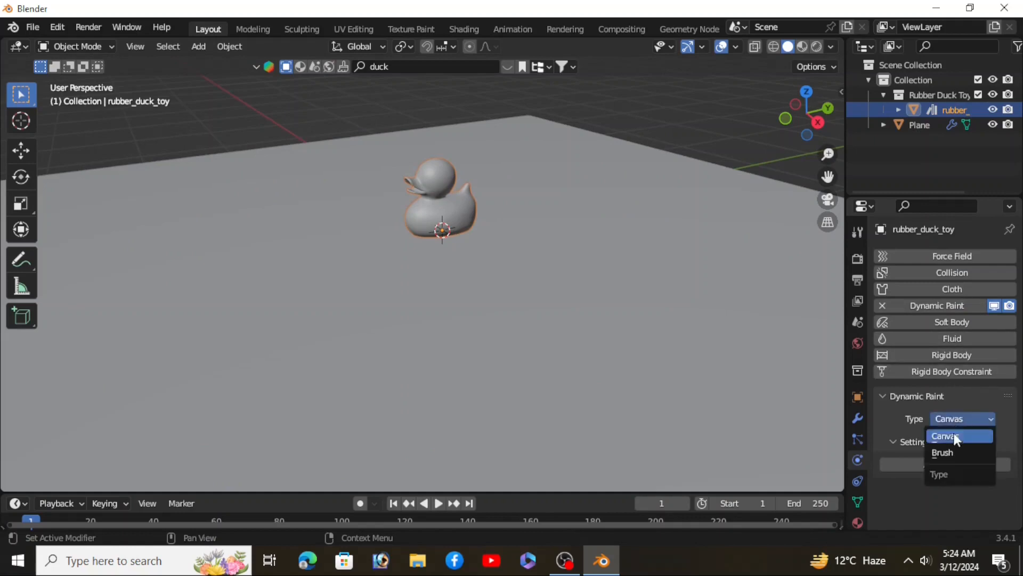
click(955, 450)
click(960, 464)
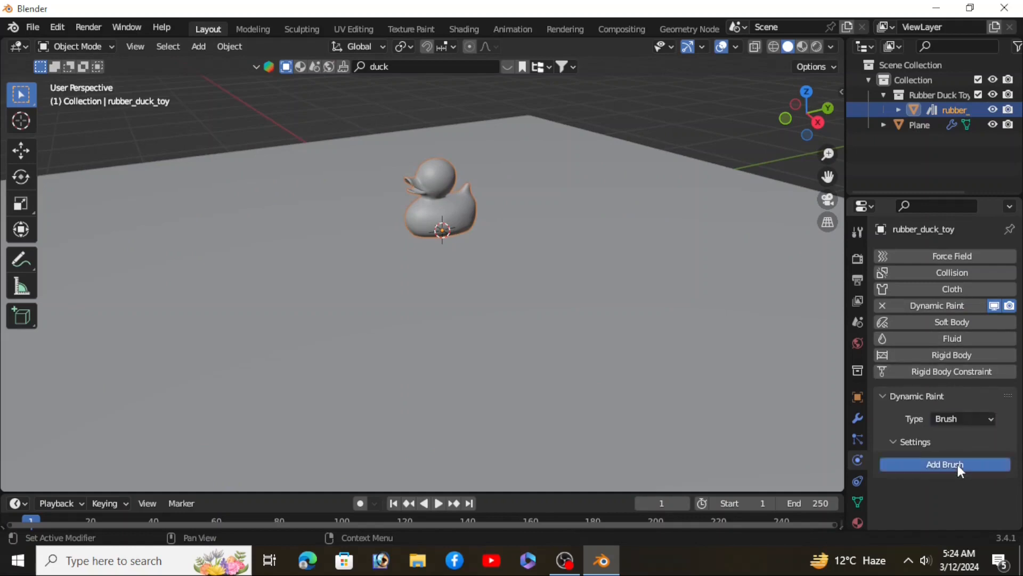
scroll(957, 456, down, 4)
scroll(958, 456, up, 3)
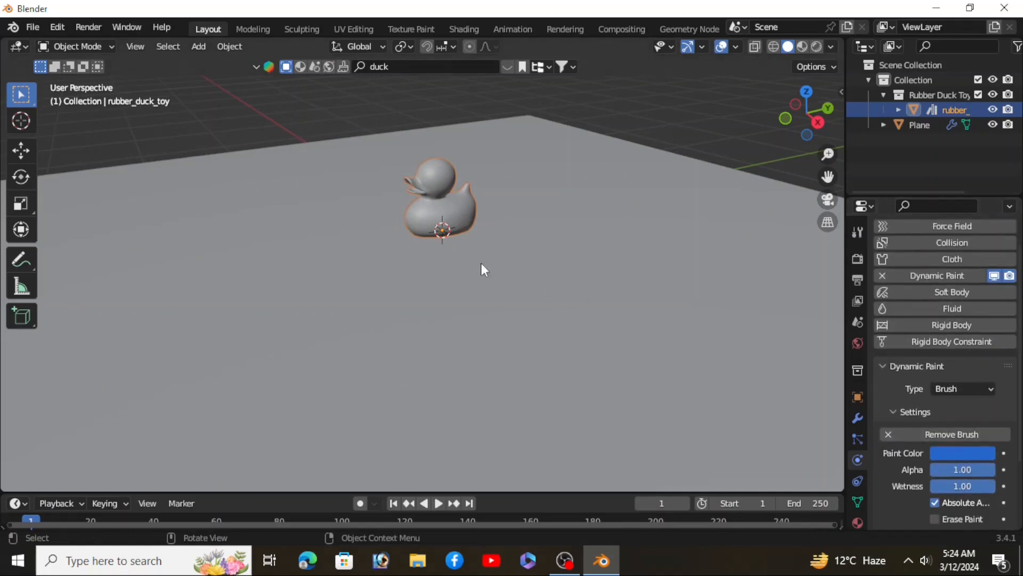
scroll(420, 241, down, 4)
scroll(424, 244, up, 2)
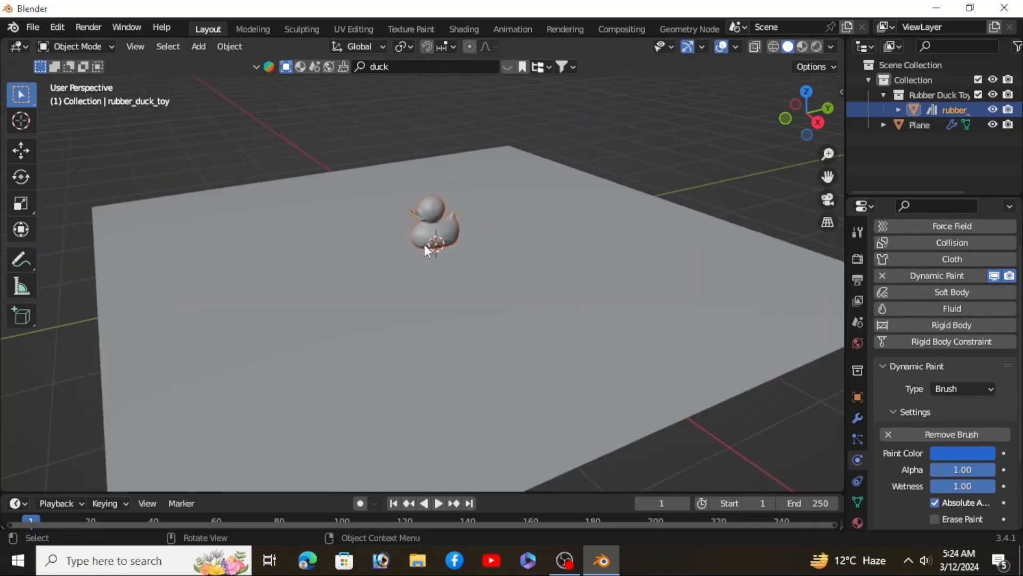
- Apply Shade Smooth to the plane
click(484, 245)
scroll(484, 244, up, 1)
right_click(484, 244)
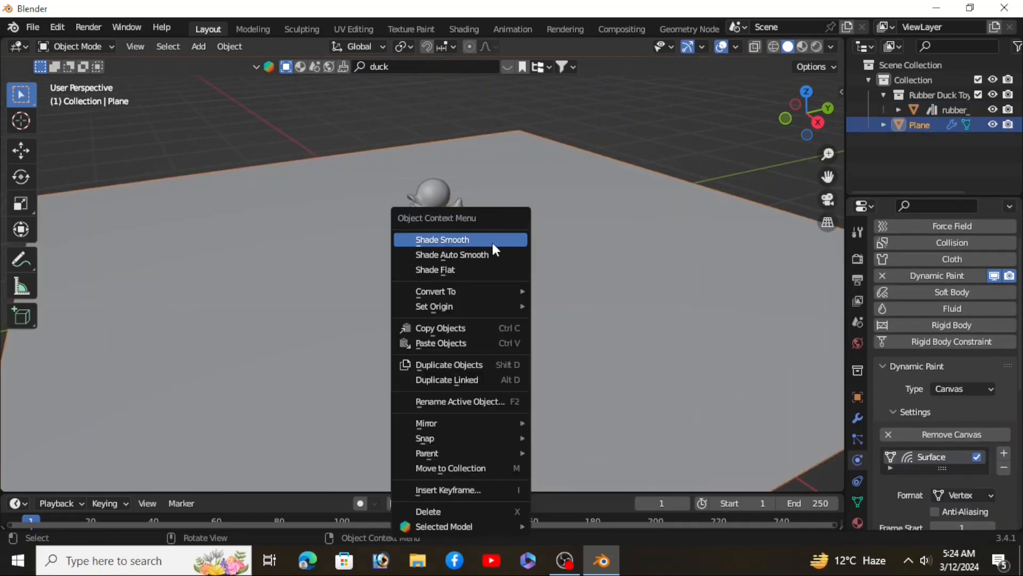
click(476, 254)
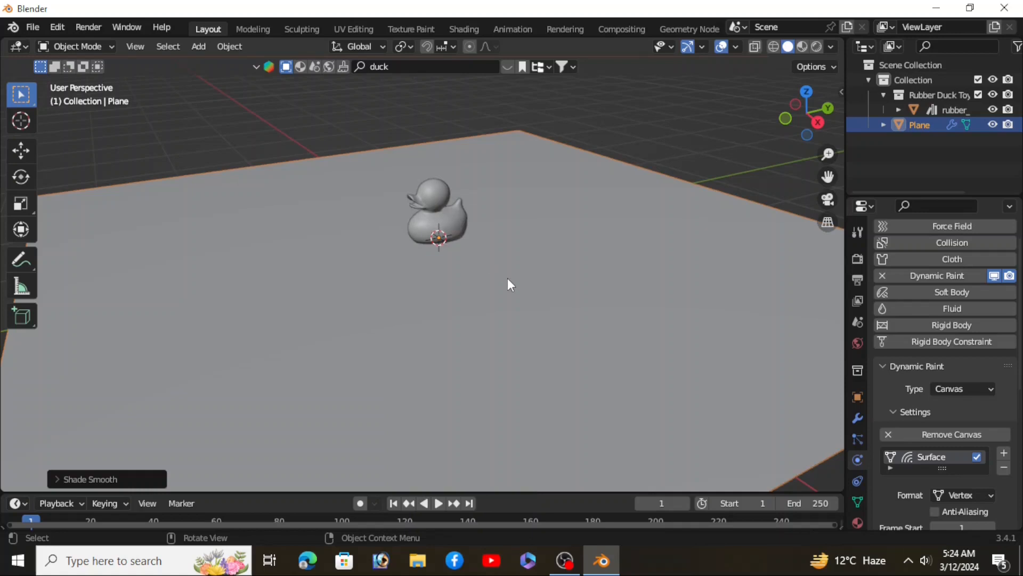
- Play the animation and move the rubber duck around on the plane to preview the Dynamic Paint waves
scroll(507, 277, down, 3)
click(430, 209)
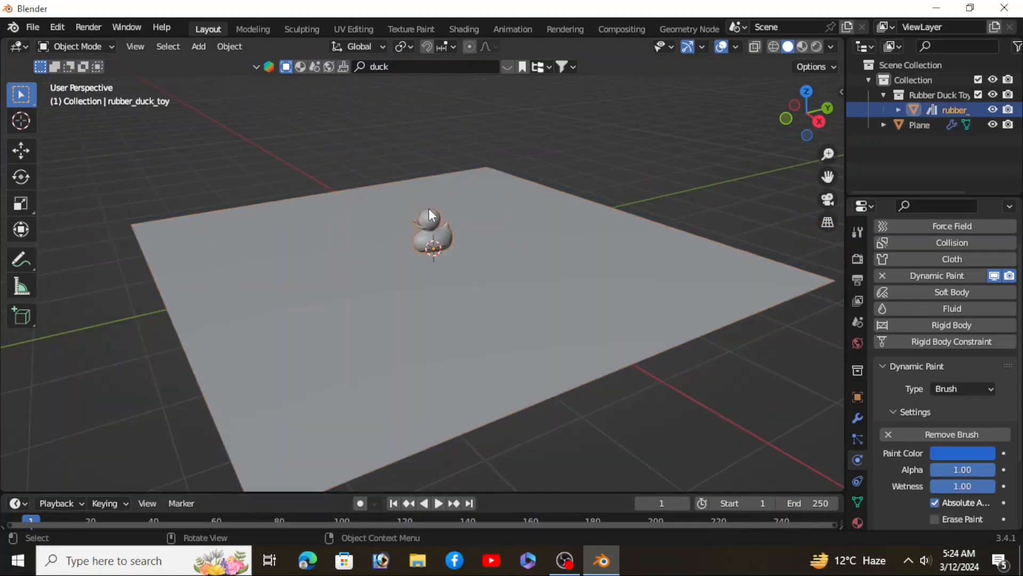
click(437, 504)
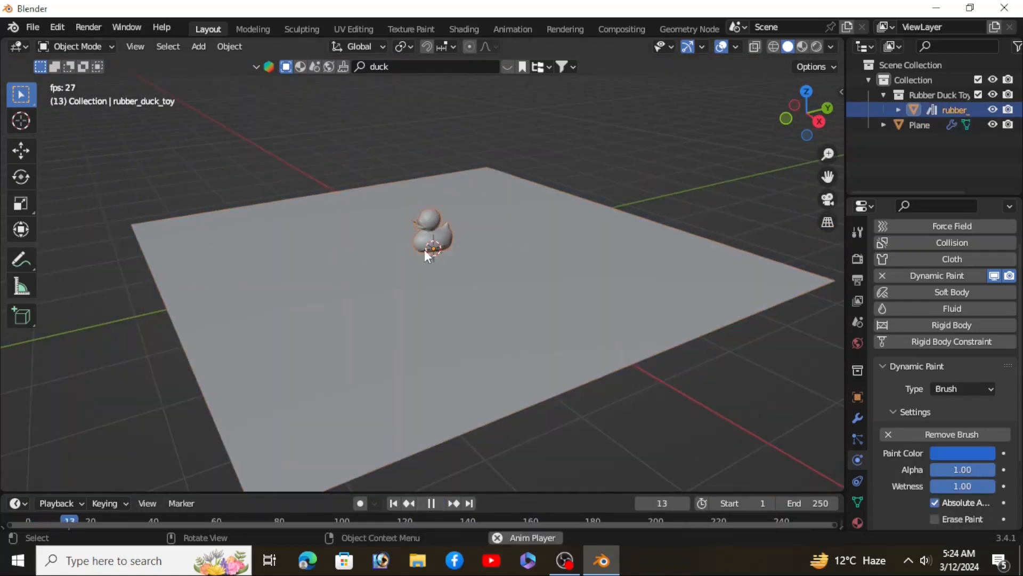
key(g)
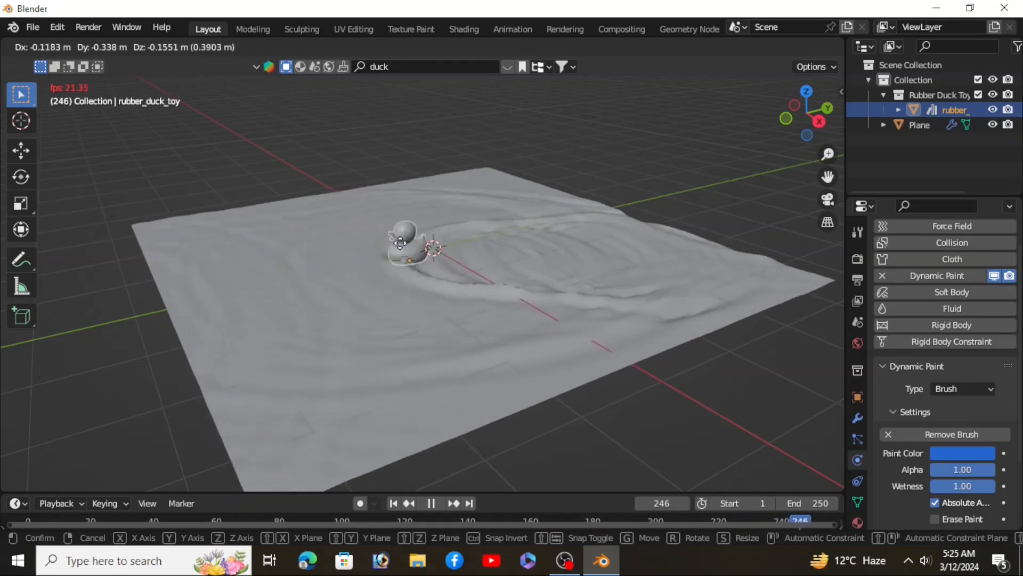
click(432, 276)
scroll(432, 268, up, 3)
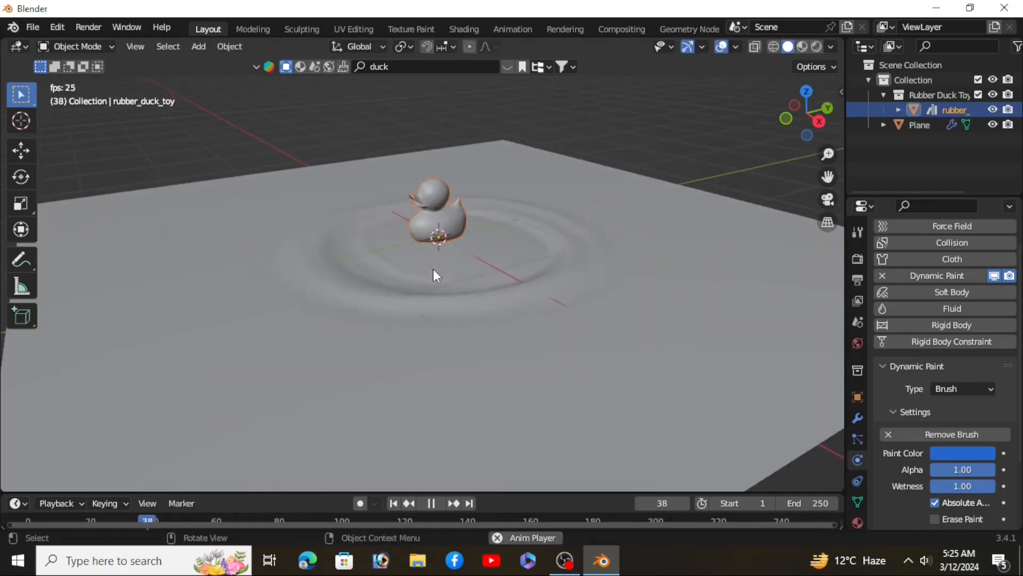
key(g)
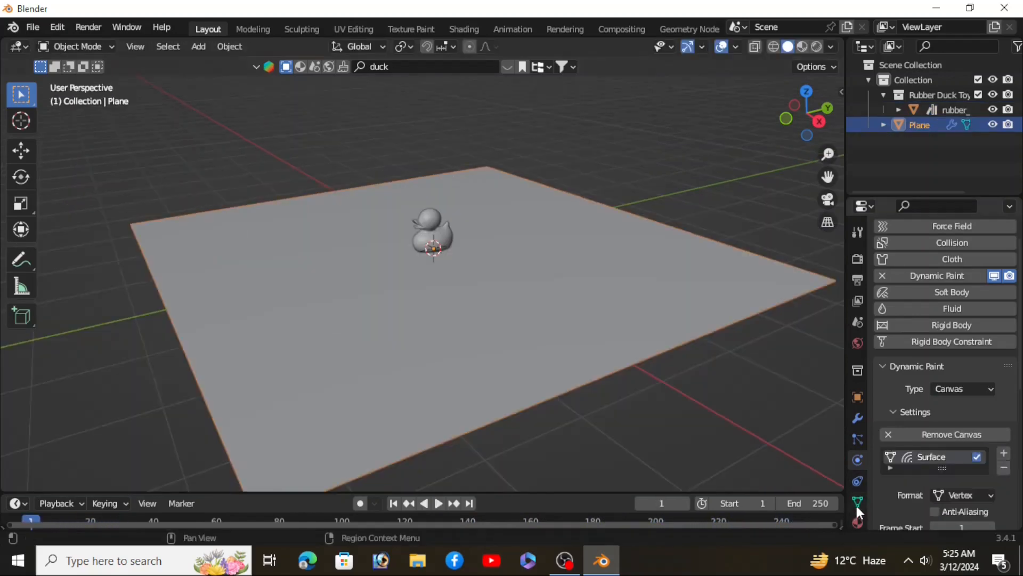
- Create a new material for the plane and open a wide Shader Editor beside the 3D viewport
click(858, 517)
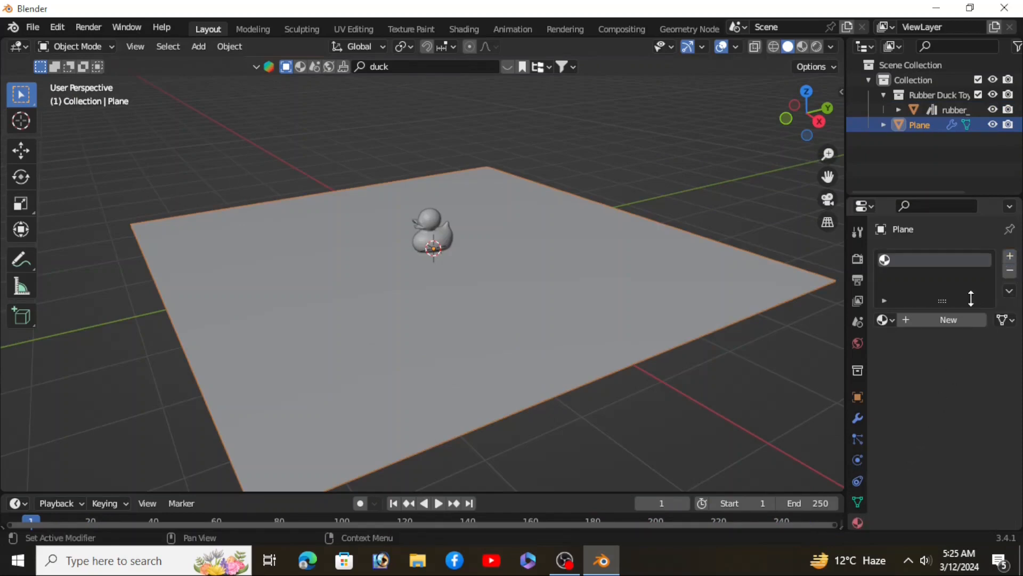
click(953, 320)
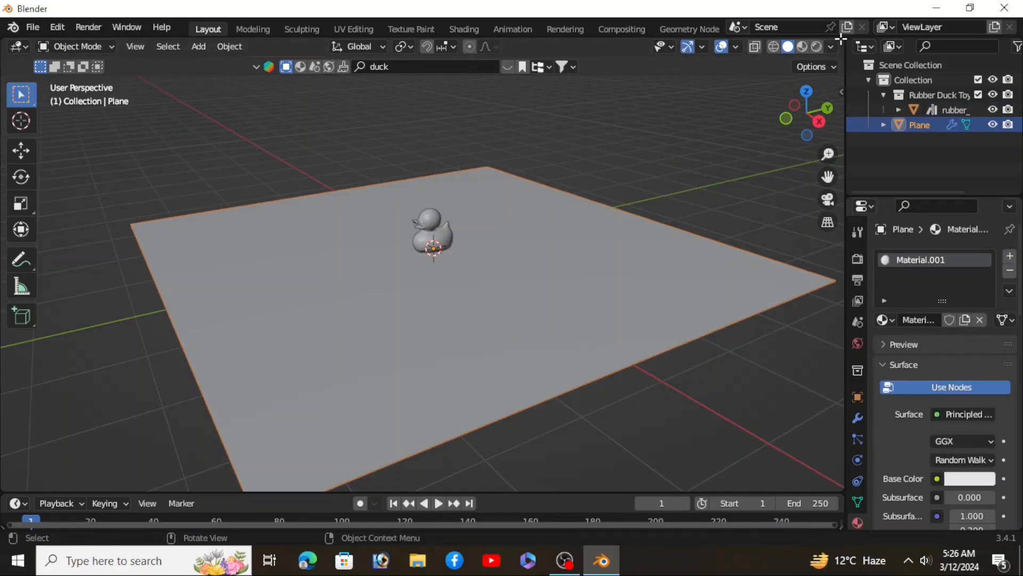
drag(837, 39, 480, 203)
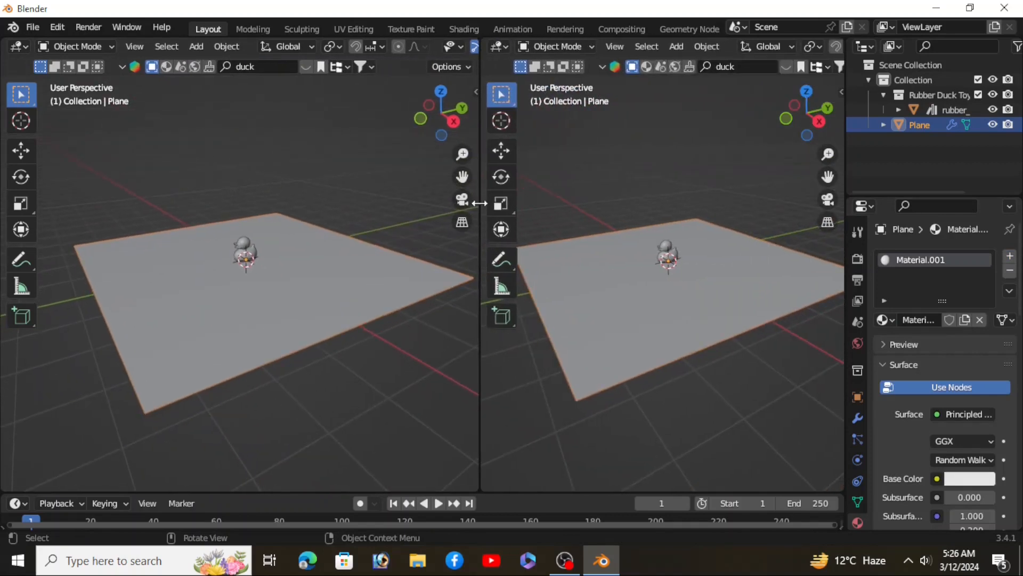
click(507, 46)
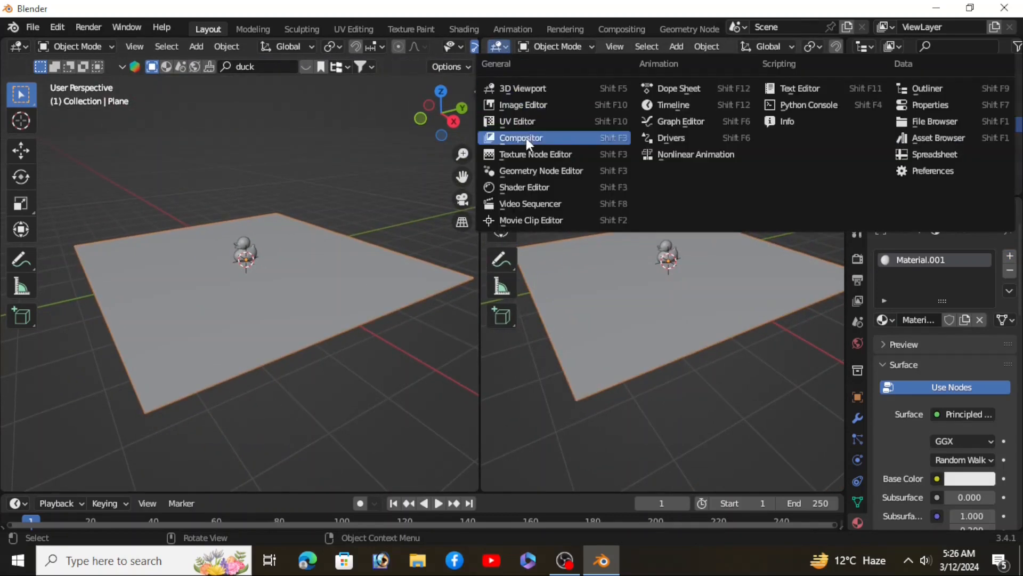
click(535, 187)
scroll(562, 294, up, 2)
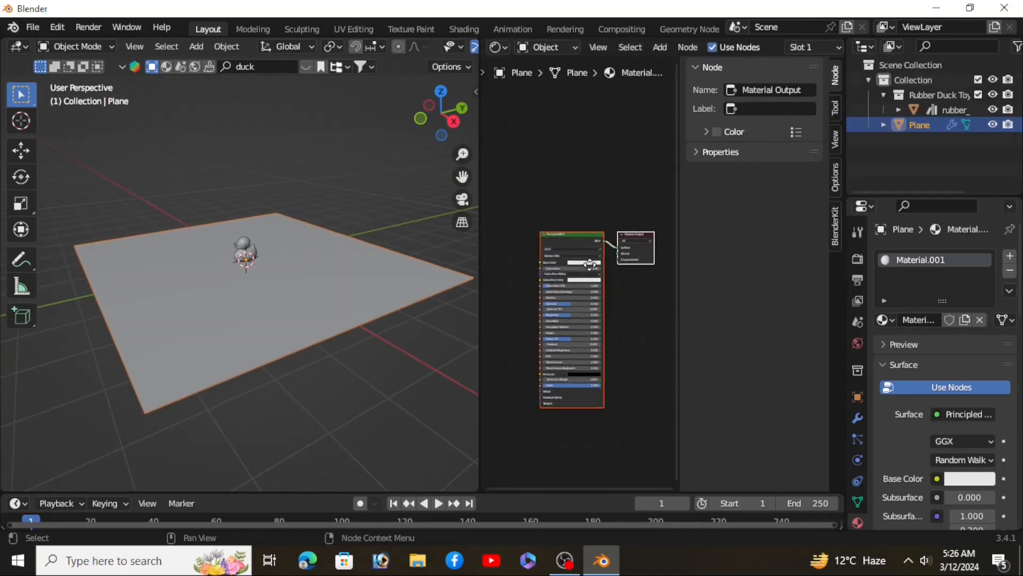
drag(480, 260, 317, 269)
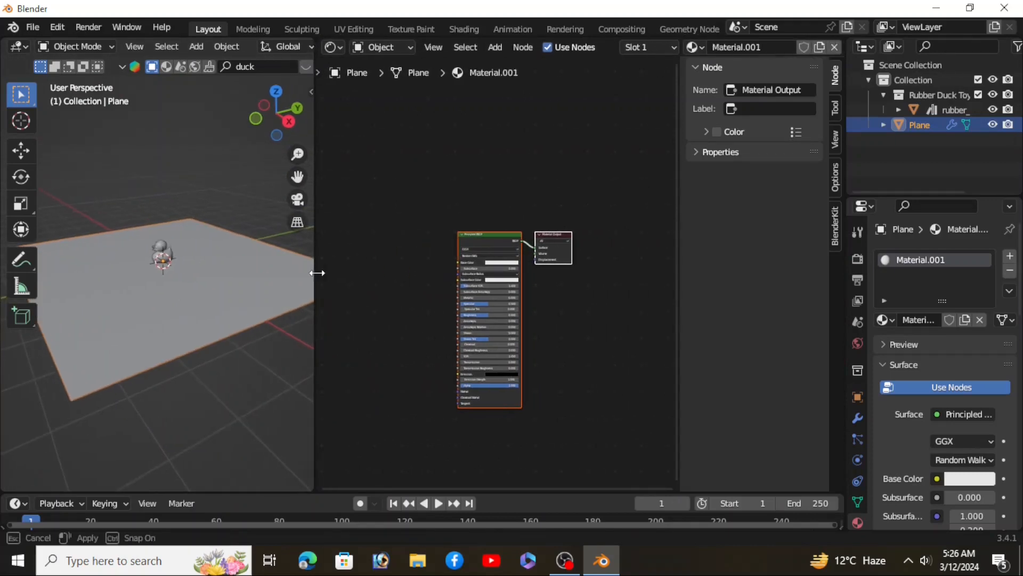
- Add a ColorRamp node before the Principled BSDF node in the plane's material
scroll(420, 325, up, 2)
middle_drag(426, 318, 486, 286)
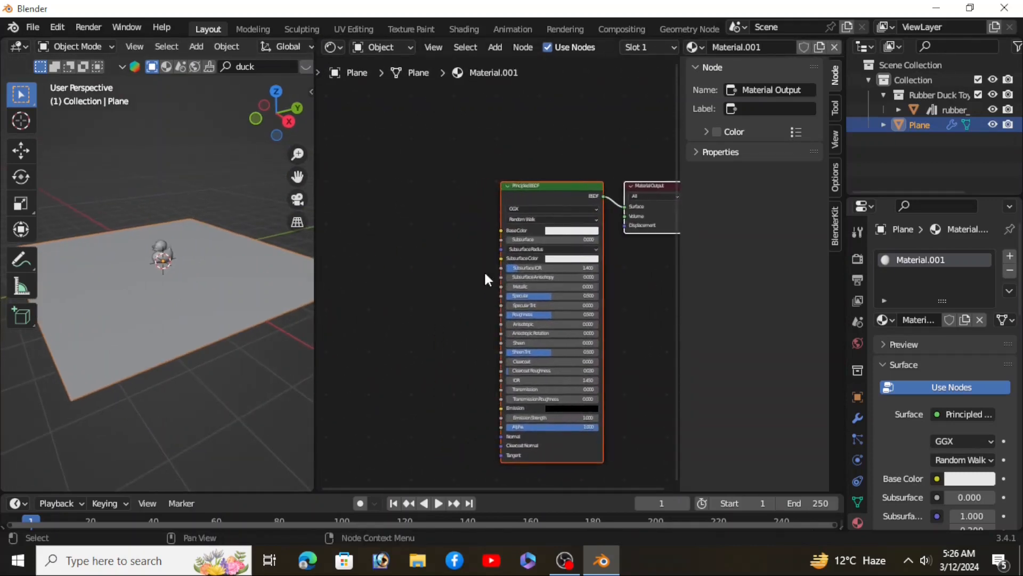
key(shift+a)
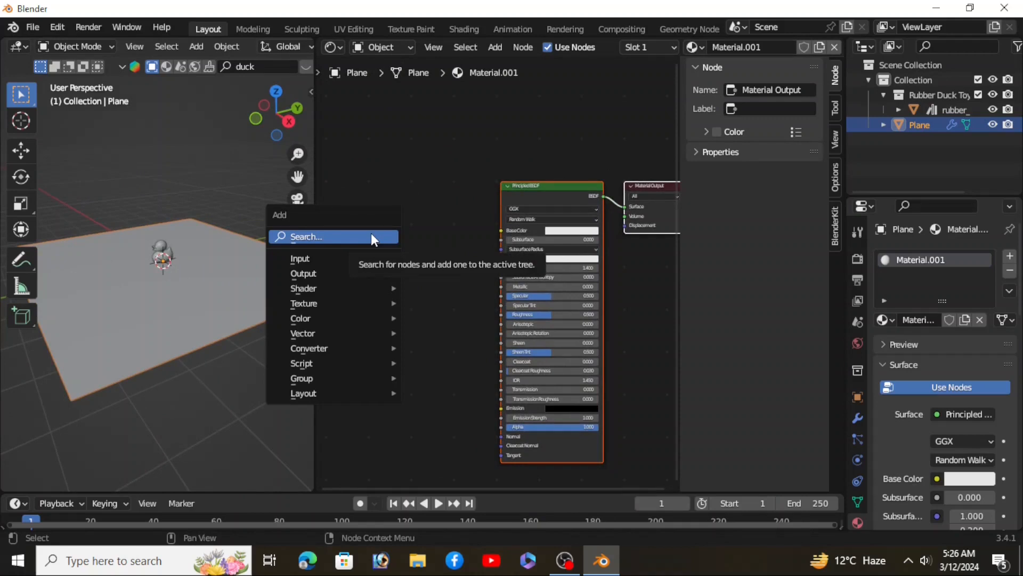
key(n)
key(o)
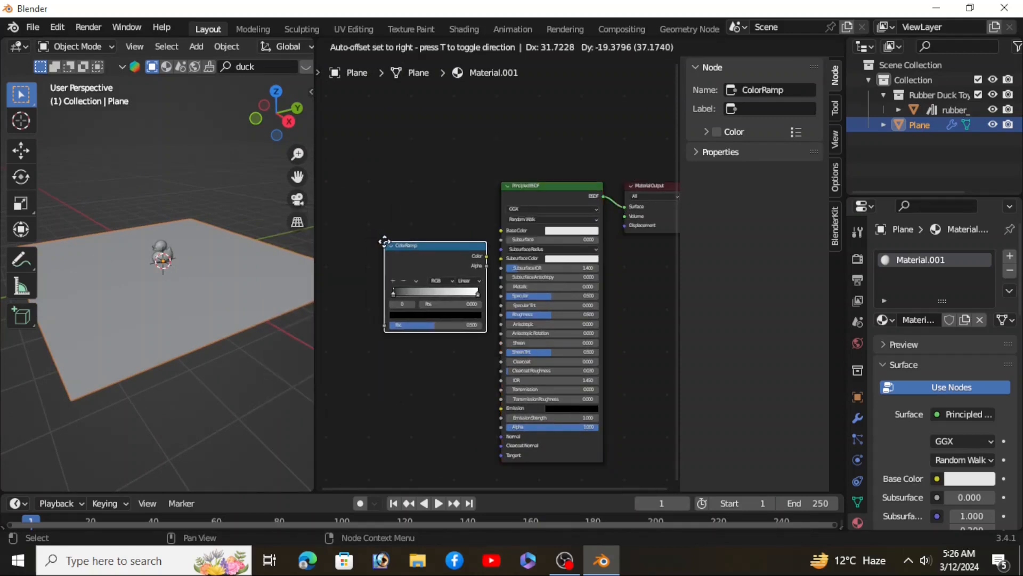
click(347, 216)
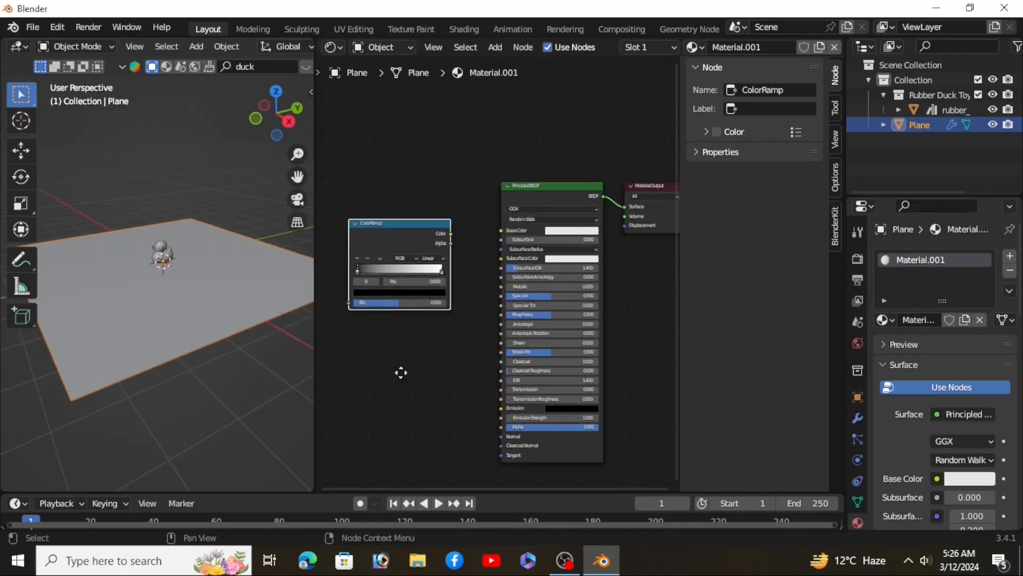
- Add a Noise Texture node before the ColorRamp and line the ColorRamp up beside it
middle_drag(401, 373, 489, 344)
scroll(525, 322, down, 1)
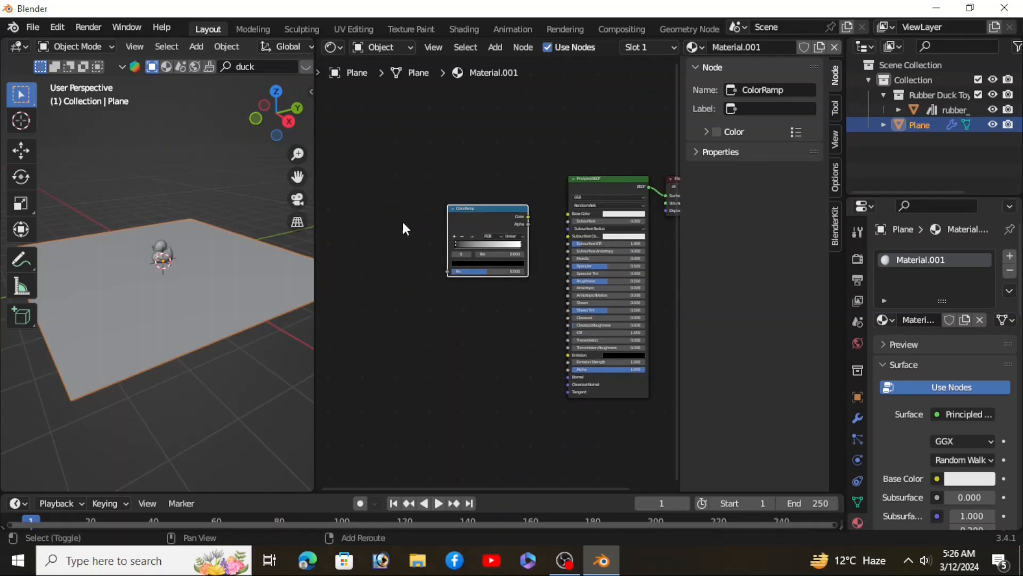
key(shift+a)
click(356, 112)
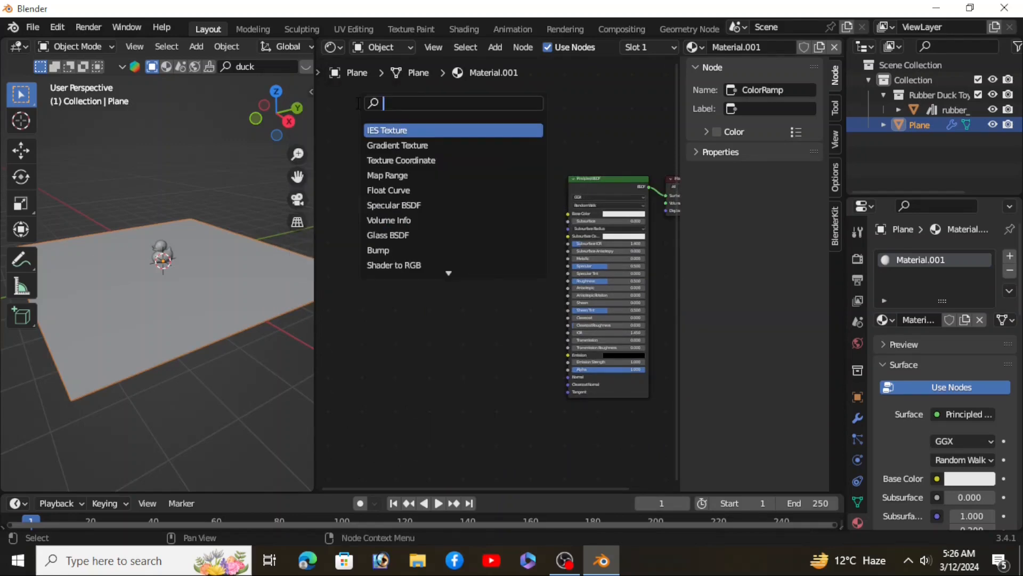
text(noise)
click(377, 129)
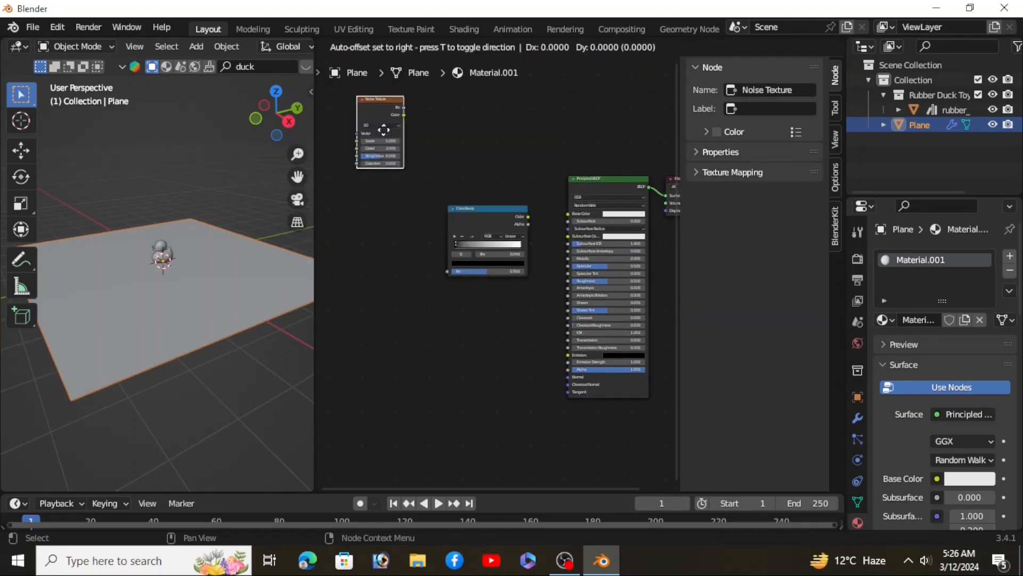
click(360, 228)
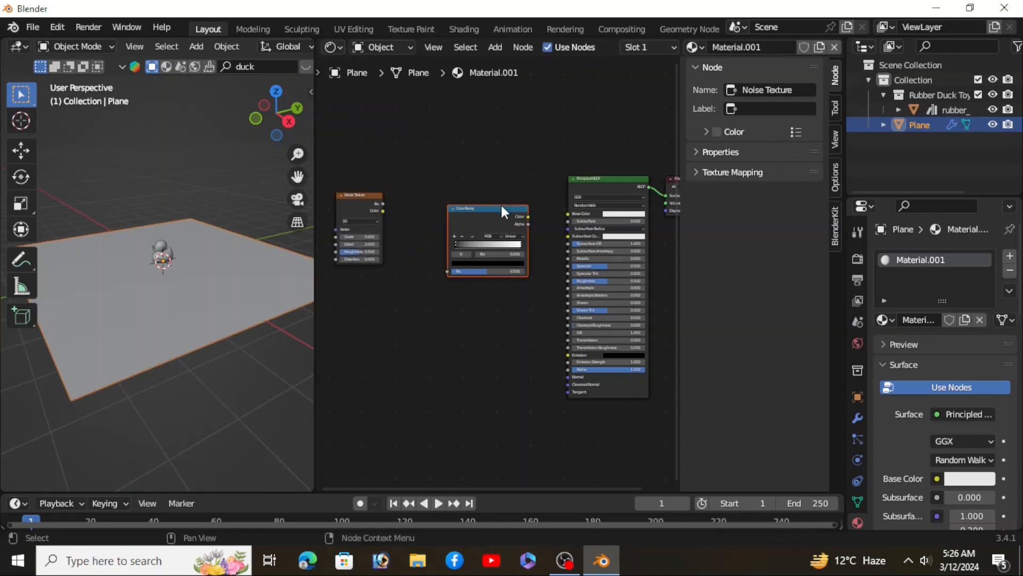
drag(501, 208, 474, 193)
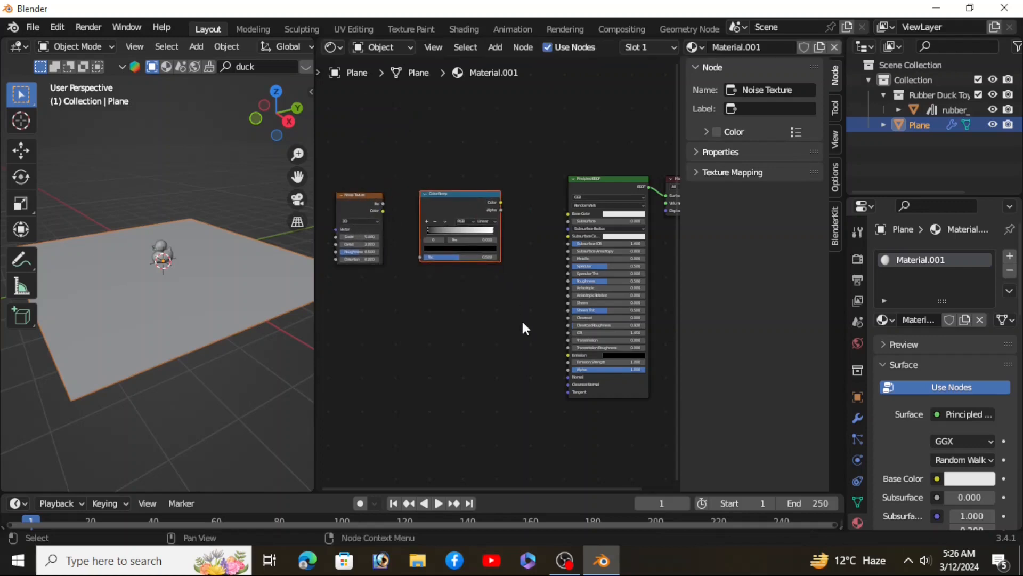
- Add a Bump node between the ColorRamp and the Principled BSDF
key(shift+a)
click(493, 313)
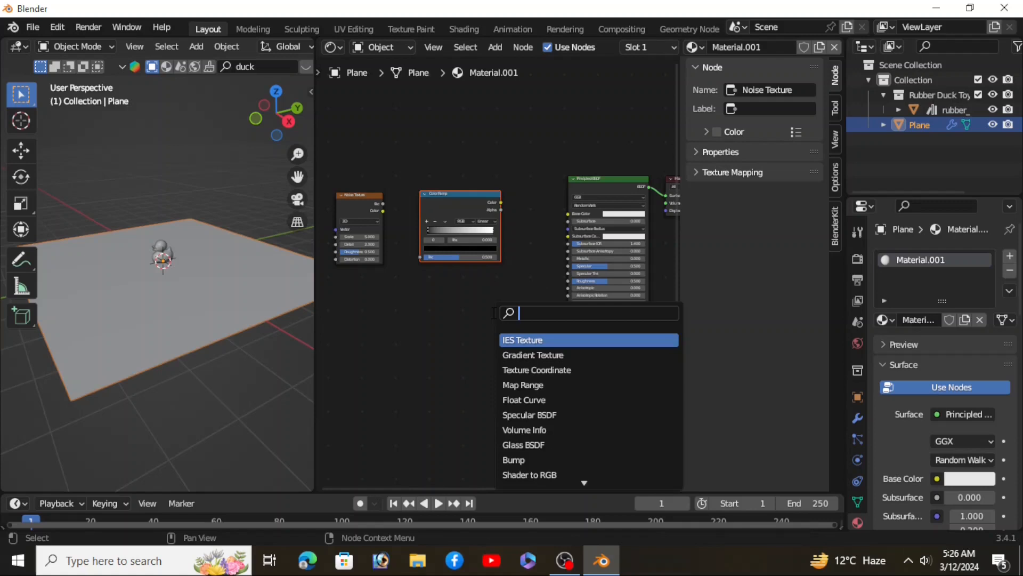
text(bum)
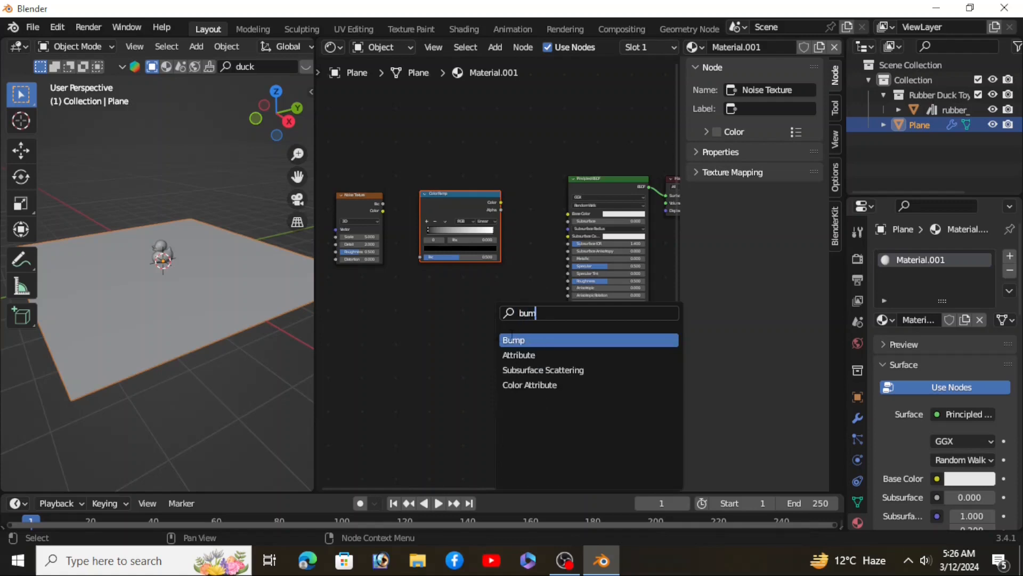
click(513, 339)
click(531, 306)
- Connect the Noise Texture's Fac output to the ColorRamp's Fac input, and the ColorRamp's Color output to the Bump's Height
scroll(525, 314, down, 1)
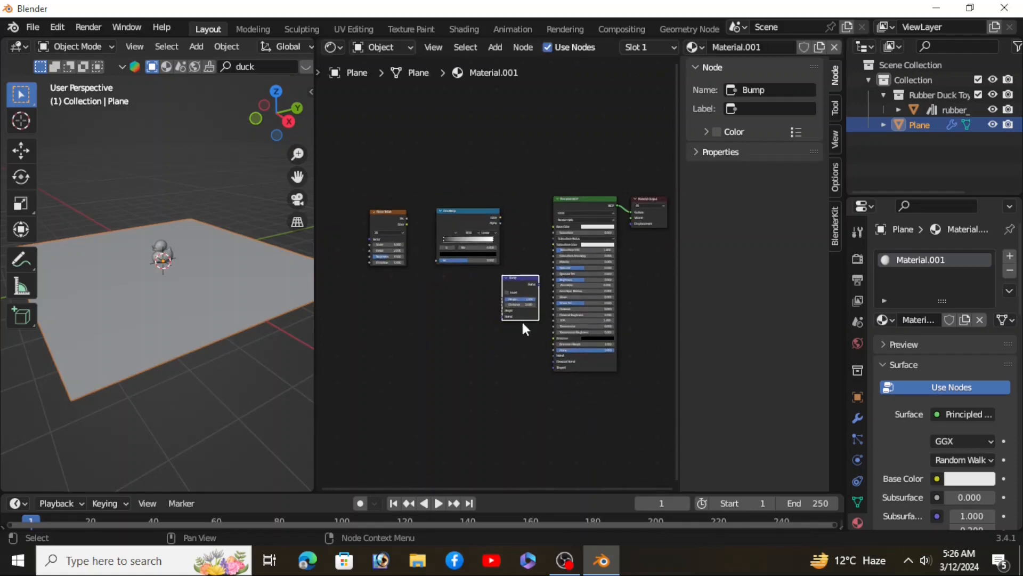
scroll(433, 240, up, 3)
drag(415, 217, 461, 299)
middle_drag(524, 381, 389, 277)
drag(448, 115, 474, 261)
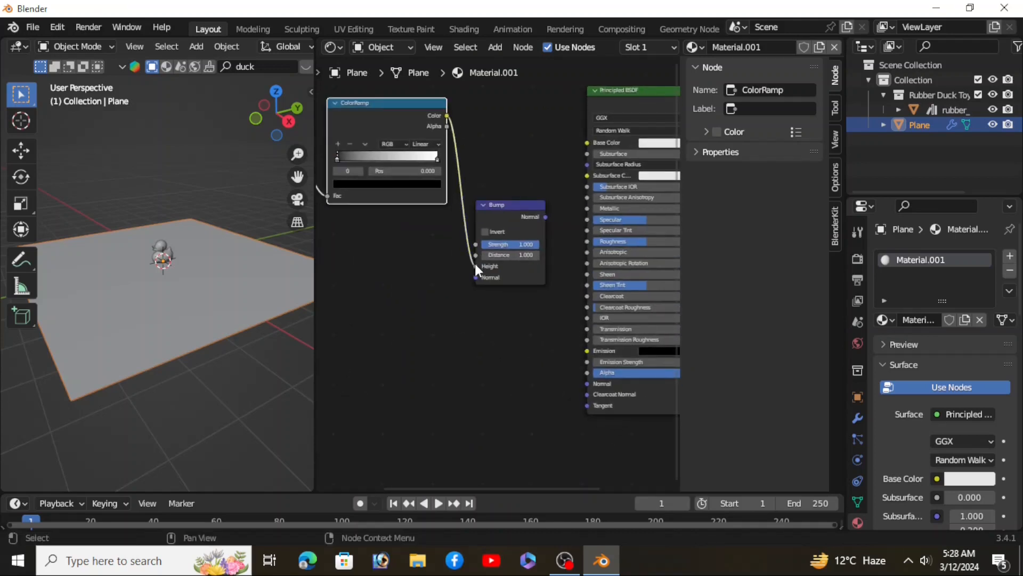
- Connect the Bump node's Normal output to the Normal input of the Principled BSDF
scroll(496, 293, down, 1)
middle_drag(515, 314, 455, 303)
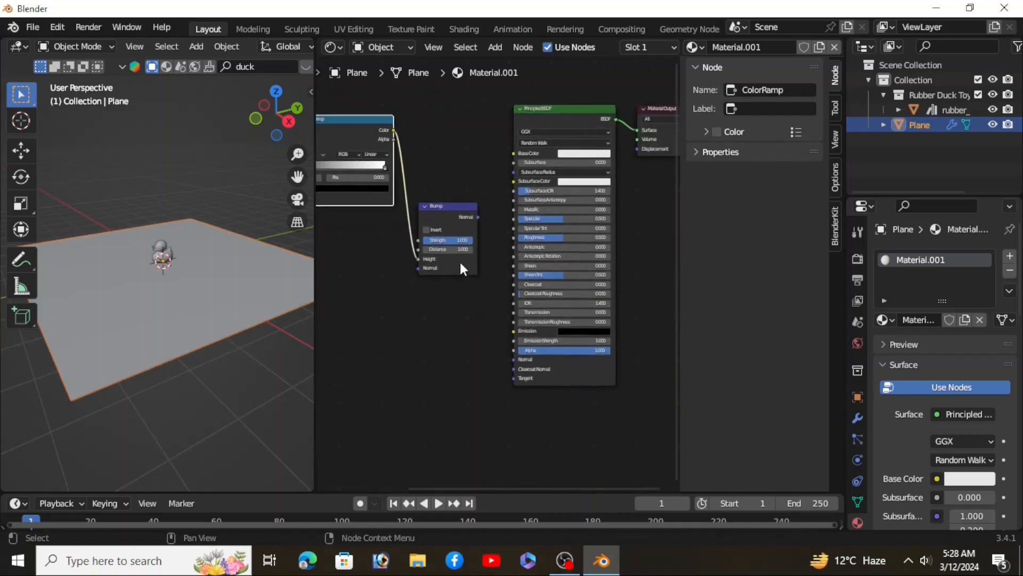
scroll(491, 255, up, 1)
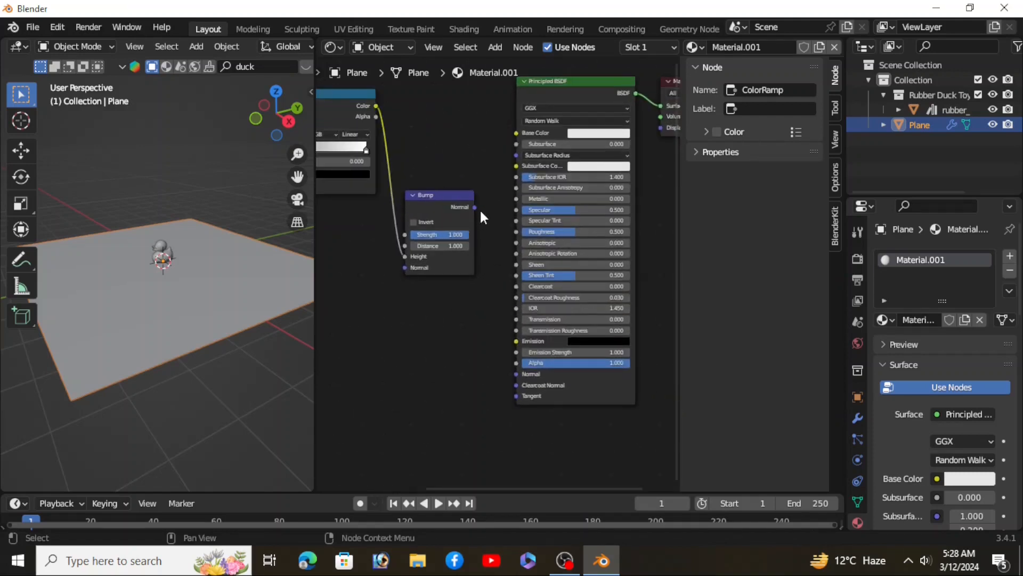
drag(475, 207, 510, 375)
- Set the Noise Texture's Scale to 6.4 and its Detail to 4.4
scroll(451, 373, down, 3)
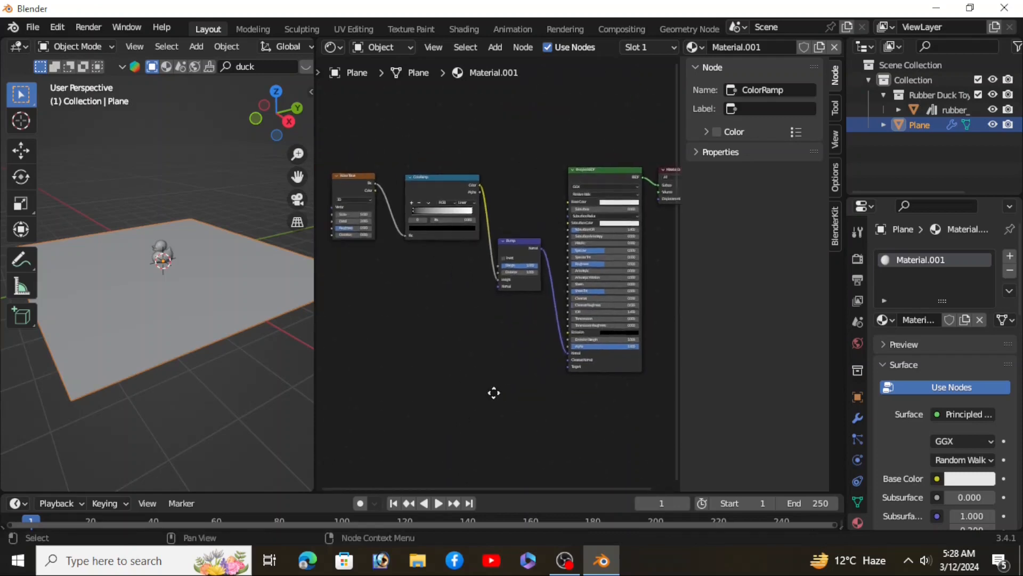
middle_drag(494, 393, 494, 393)
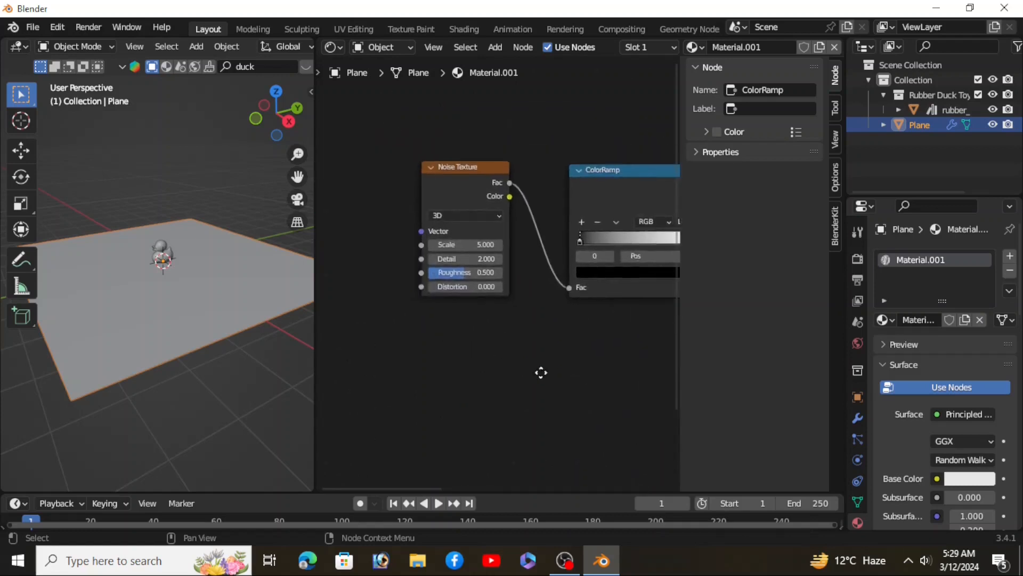
middle_drag(541, 372, 574, 370)
scroll(522, 279, up, 7)
click(515, 222)
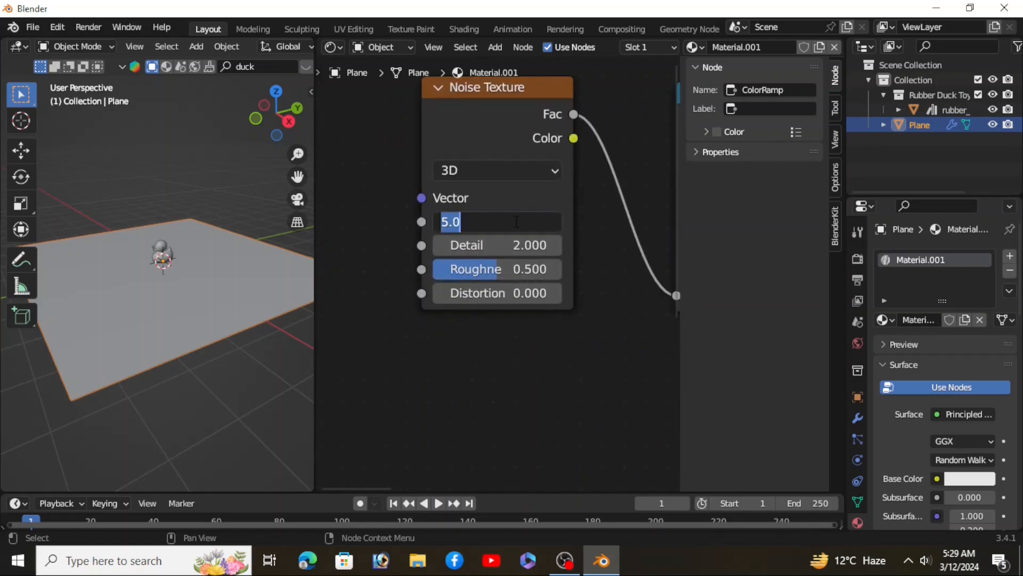
text(6.4)
key(Return)
click(541, 245)
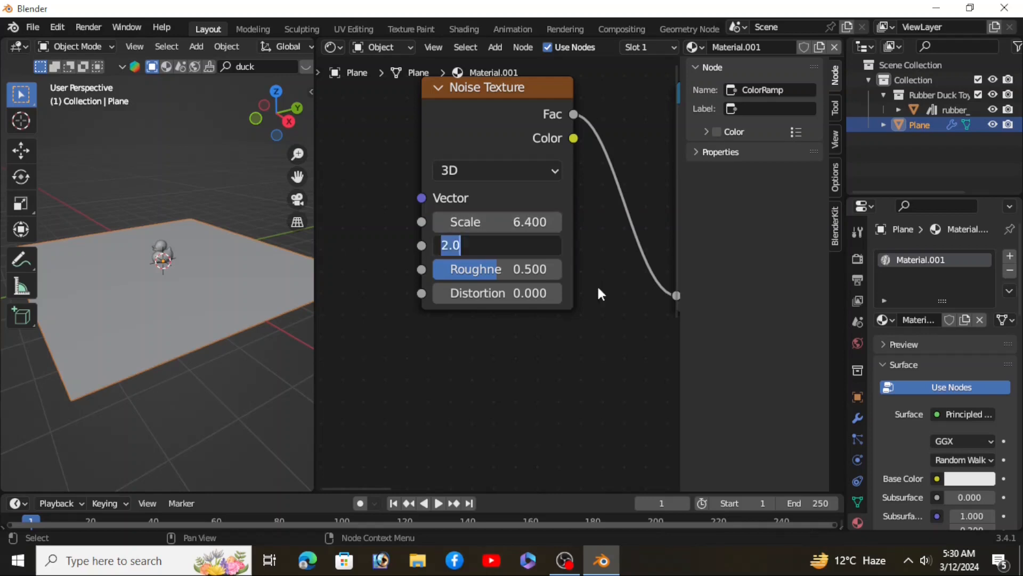
text(4.4)
key(Return)
- Shift the ColorRamp's black stop to position 0.073 and select its white stop
scroll(440, 337, down, 10)
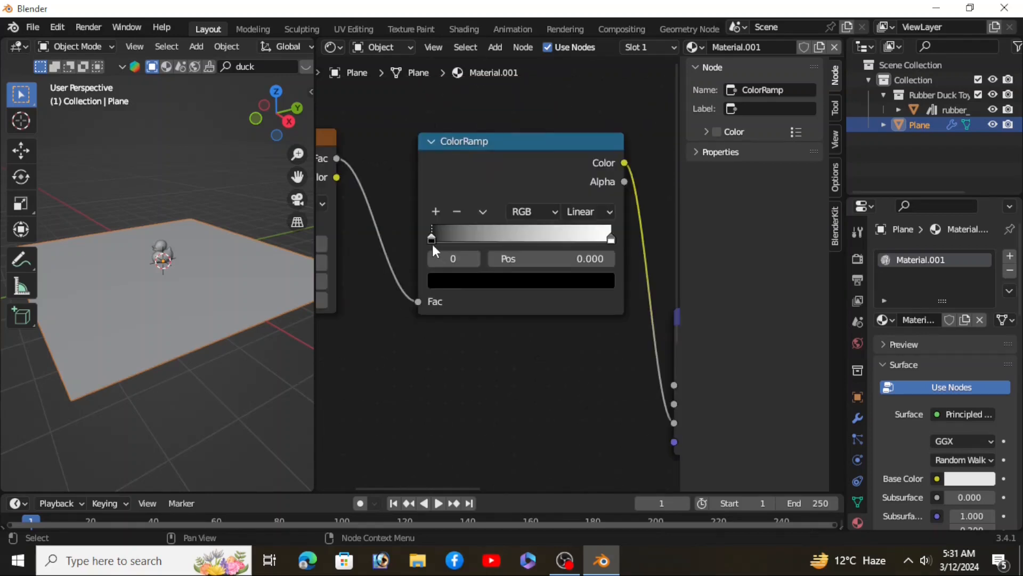
drag(433, 244, 449, 237)
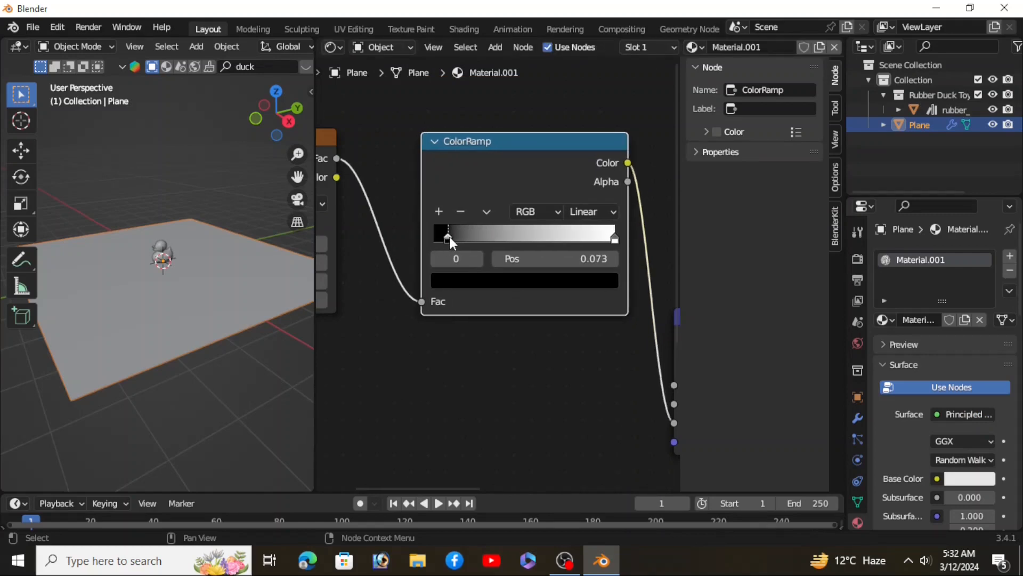
click(611, 240)
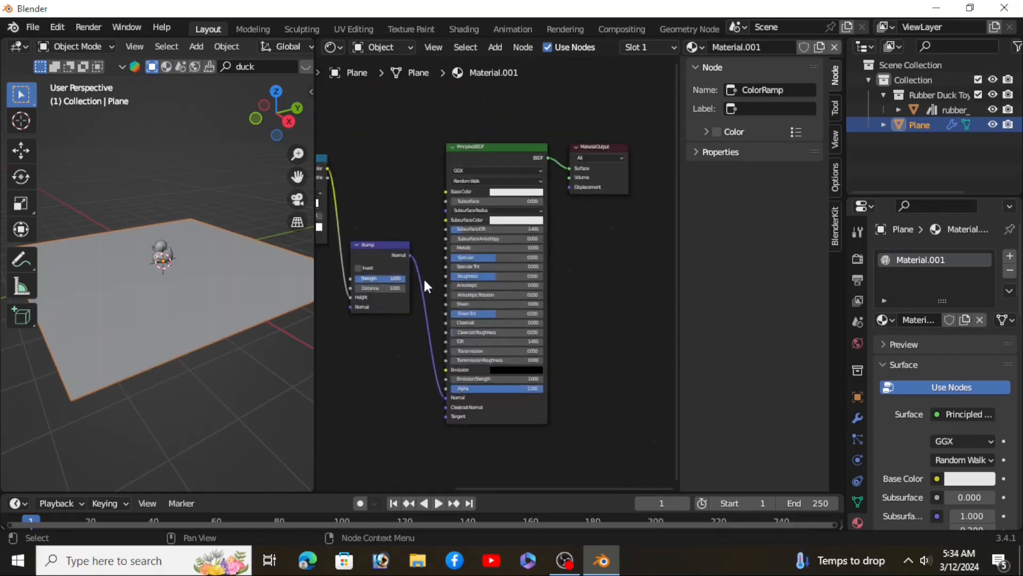
- Reduce the Bump node's Strength to 0.092
scroll(423, 278, up, 3)
middle_drag(362, 368, 457, 386)
scroll(391, 273, up, 5)
scroll(389, 320, up, 2)
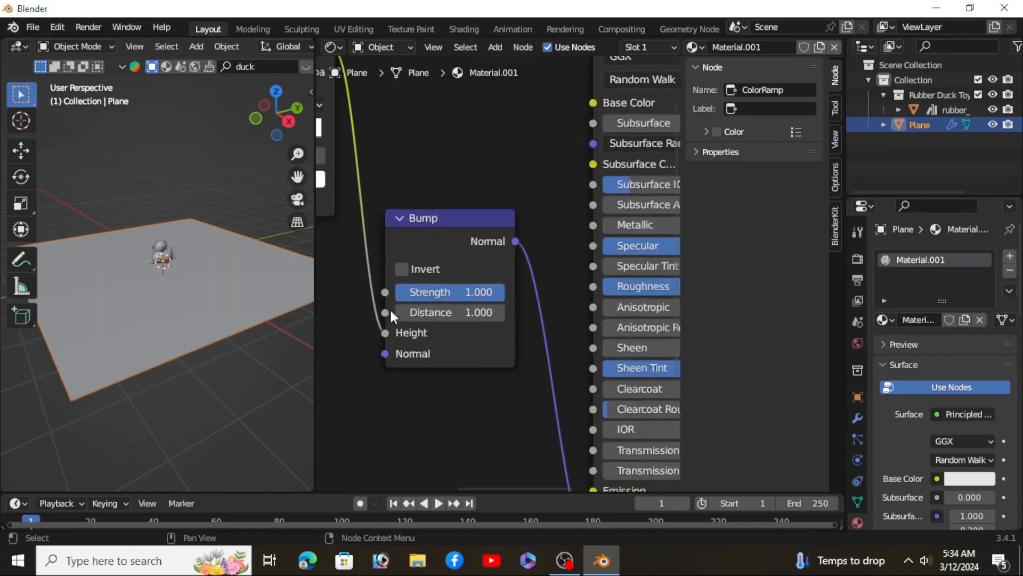
drag(503, 295, 398, 295)
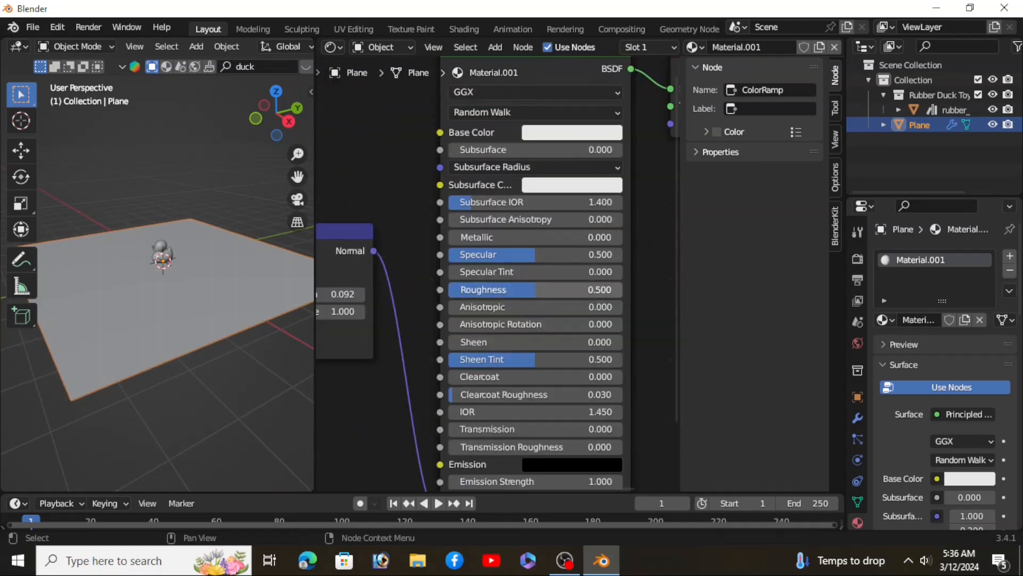
- Set the Principled BSDF's Roughness to 0.045, Specular to 0.982 and IOR to 1.33
drag(527, 291, 447, 290)
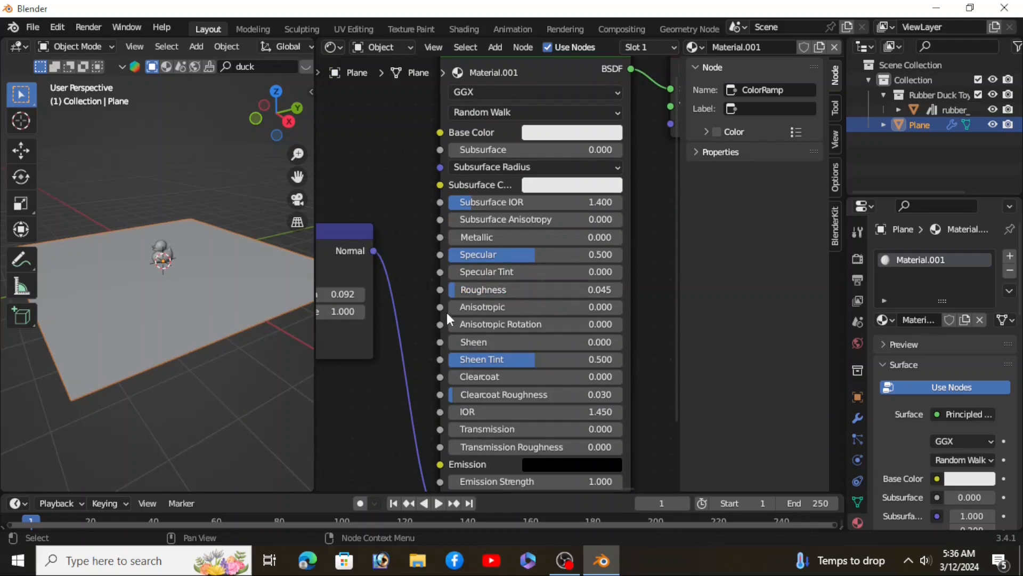
drag(535, 254, 620, 254)
click(589, 412)
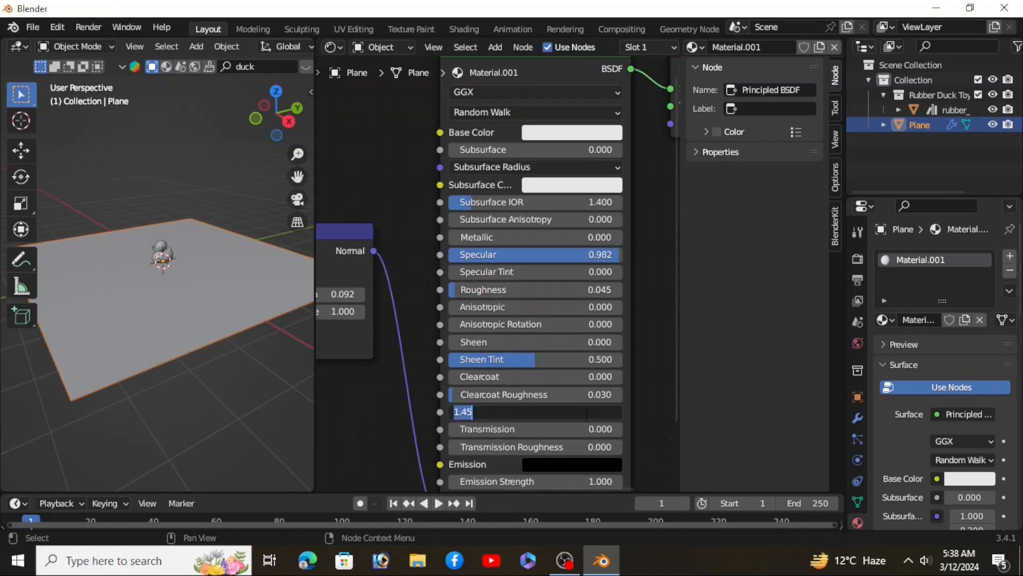
text(1.33)
key(Return)
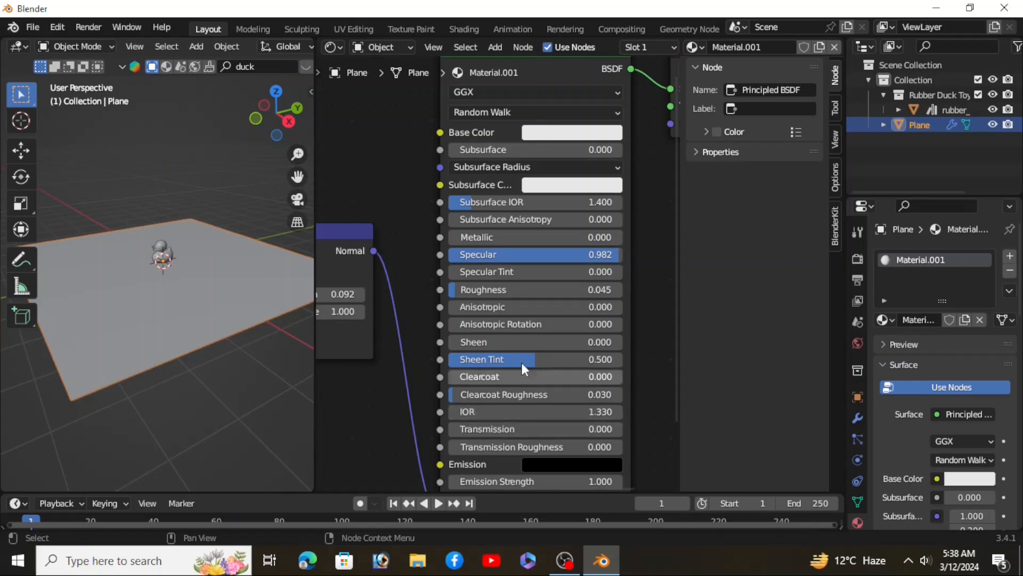
- Play the animation and examine the duck and the water ripples around it from different angles
scroll(481, 315, down, 1)
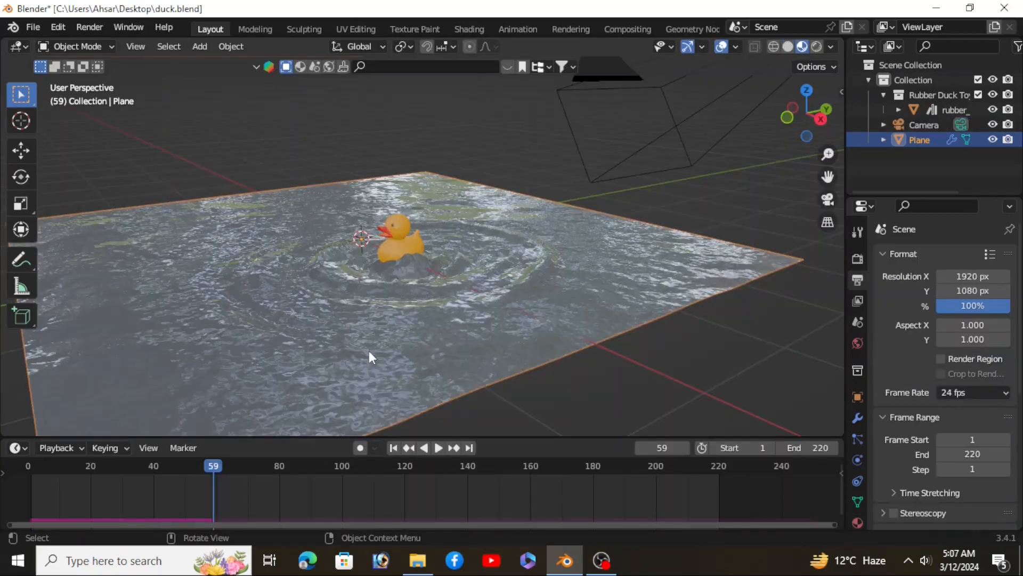
scroll(377, 254, up, 2)
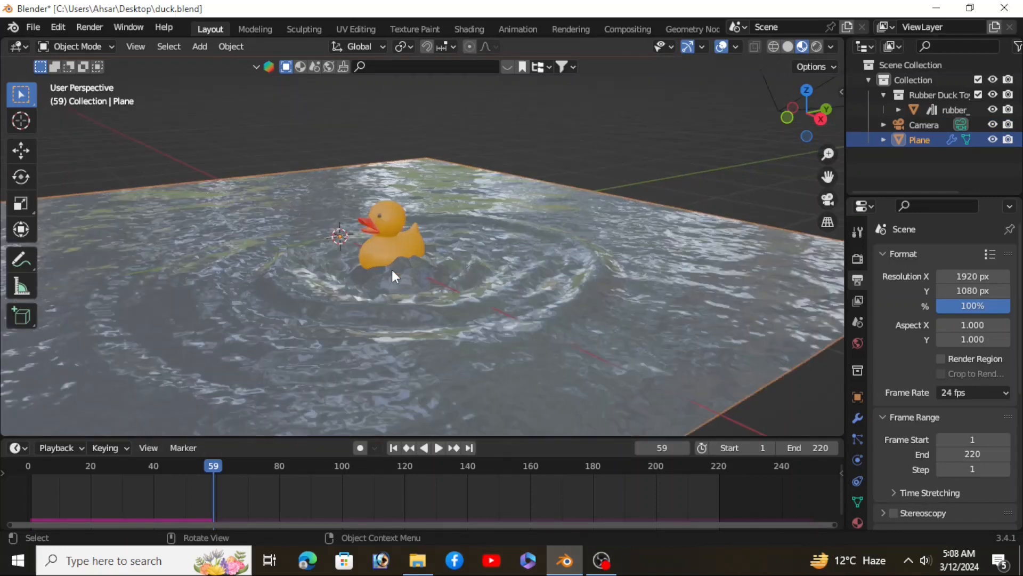
key(space)
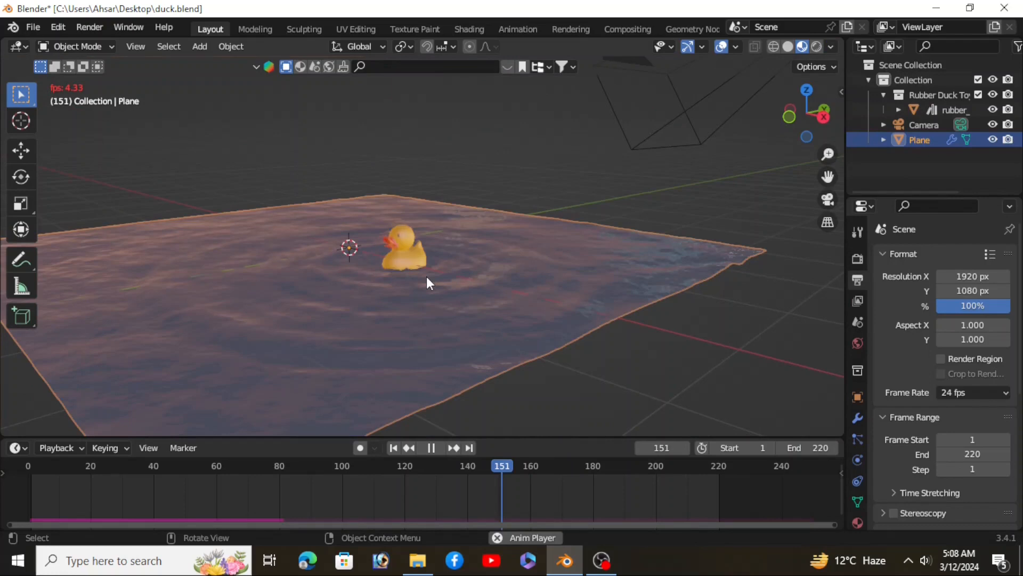
middle_drag(427, 276, 399, 292)
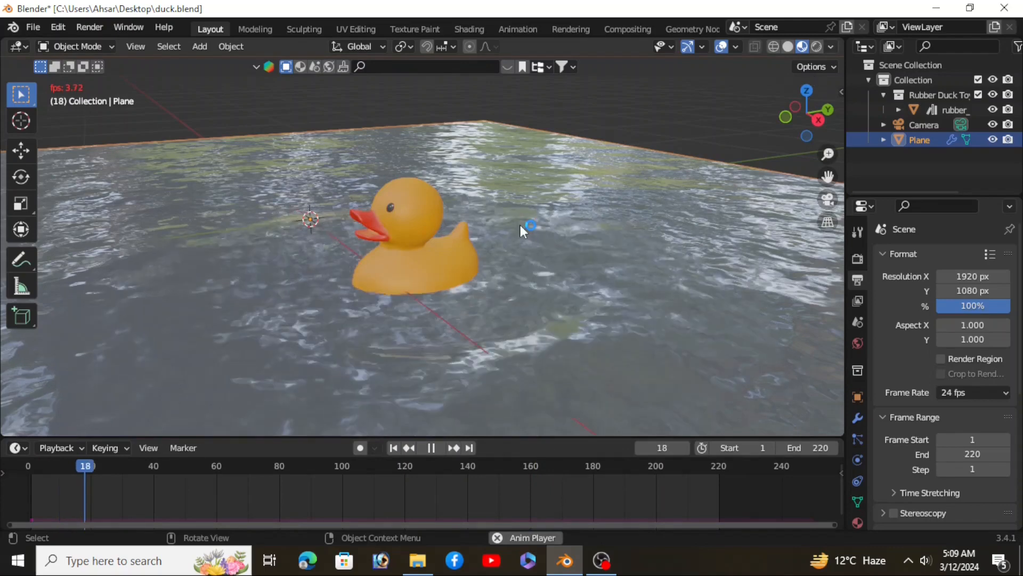
scroll(520, 222, down, 1)
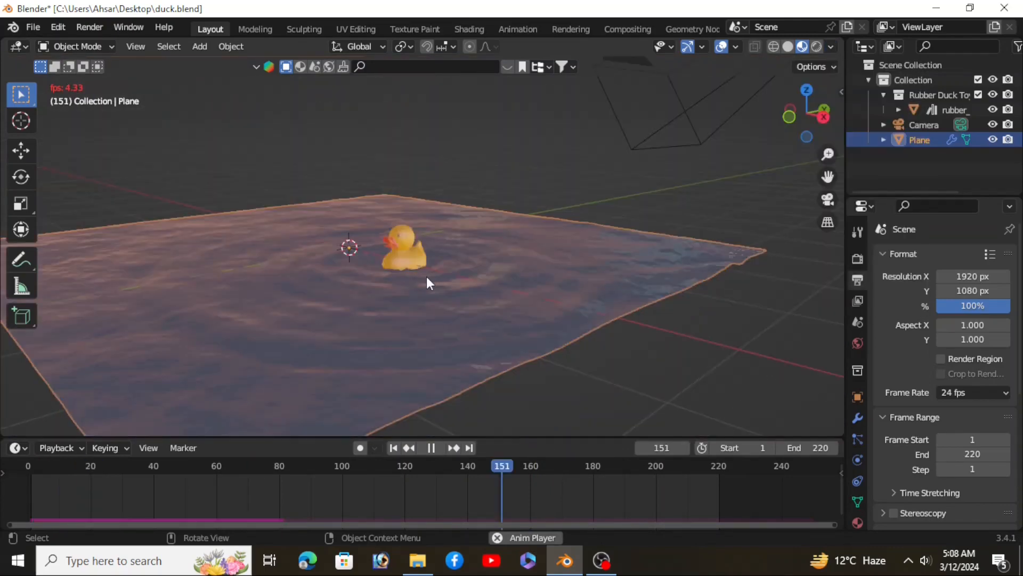
middle_drag(427, 278, 401, 299)
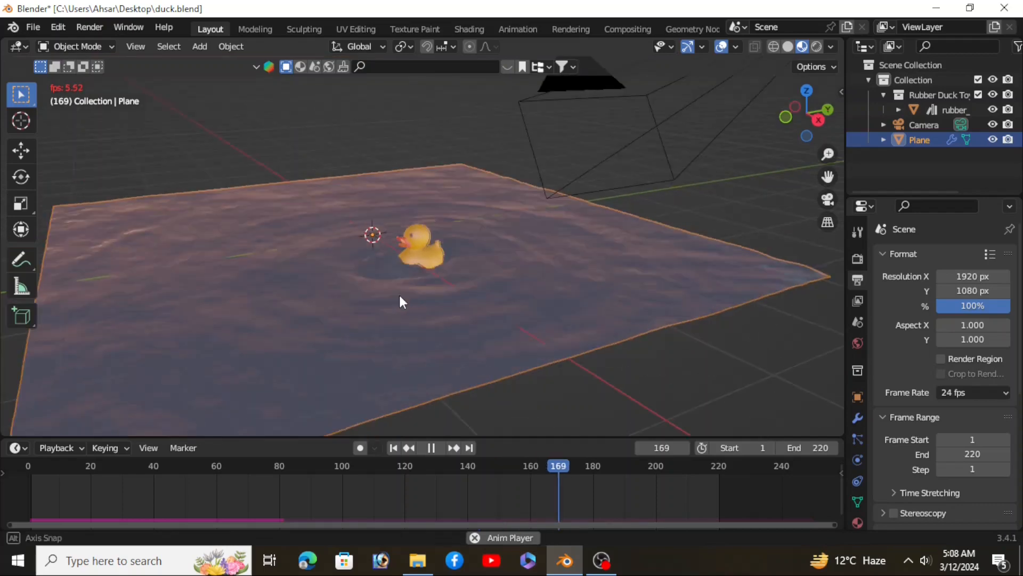